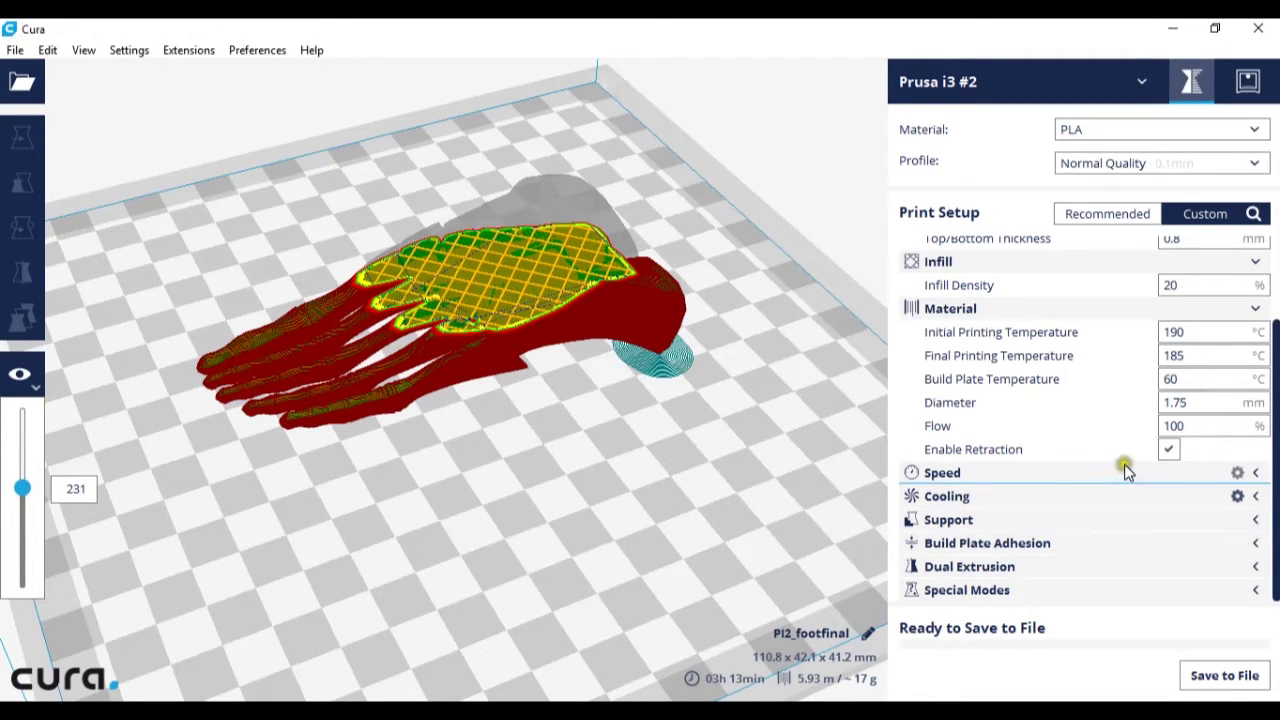
click(1111, 473)
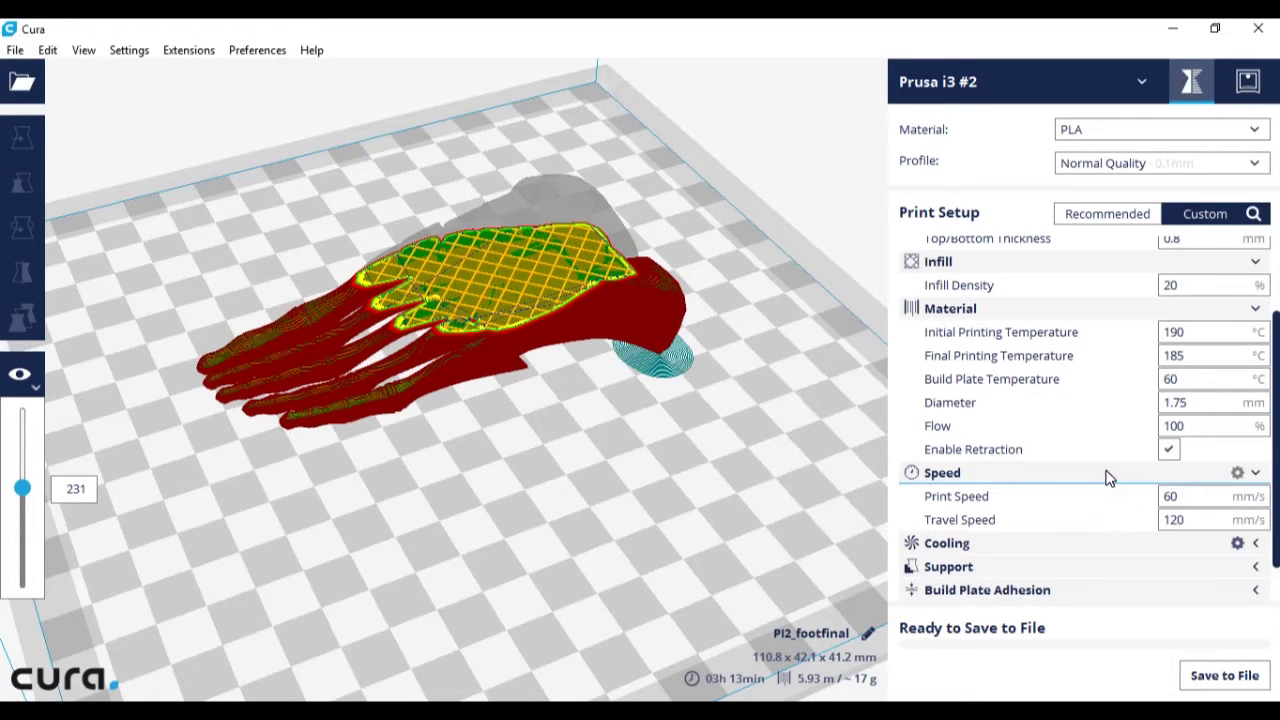
mouse_move(972, 500)
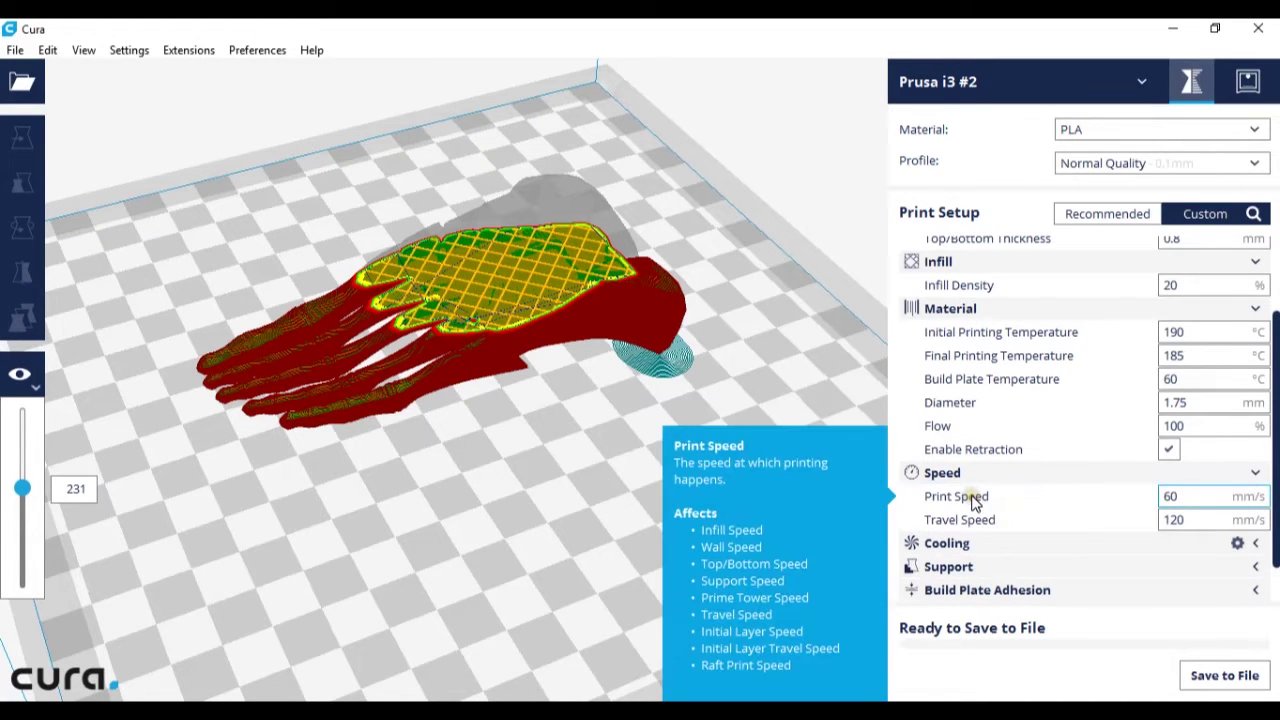
mouse_move(987, 530)
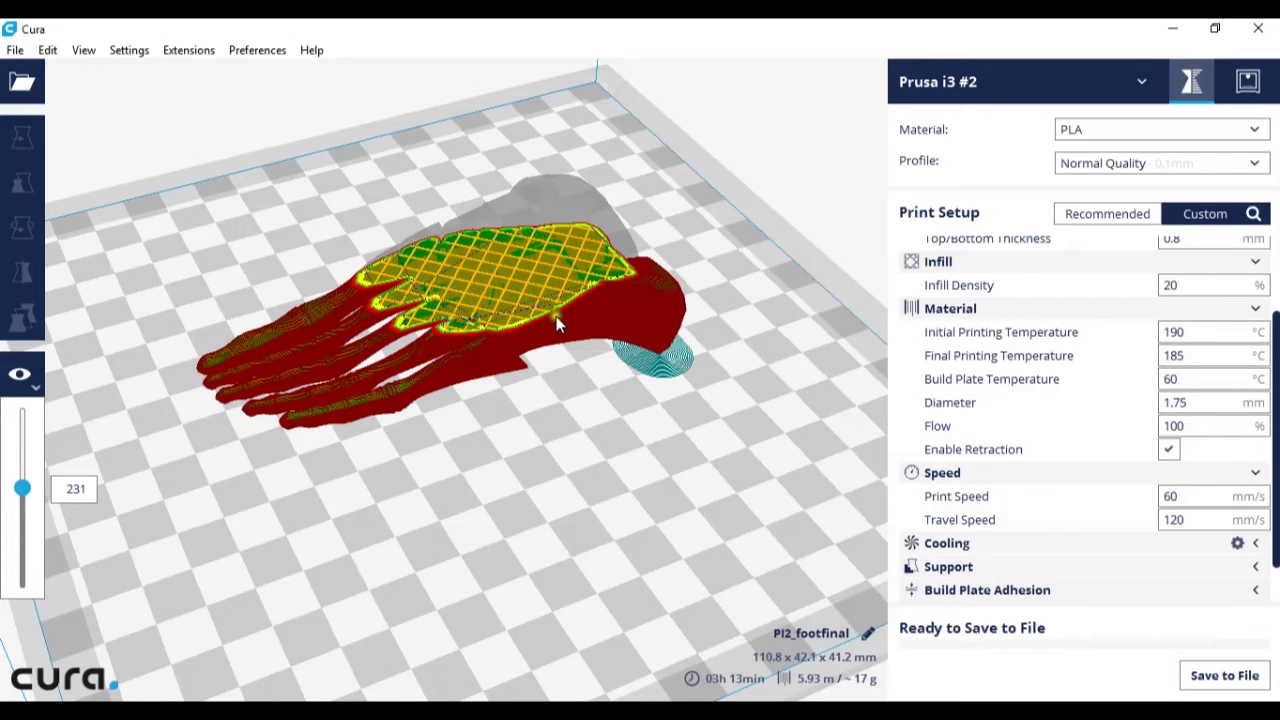
right_drag(583, 386, 570, 473)
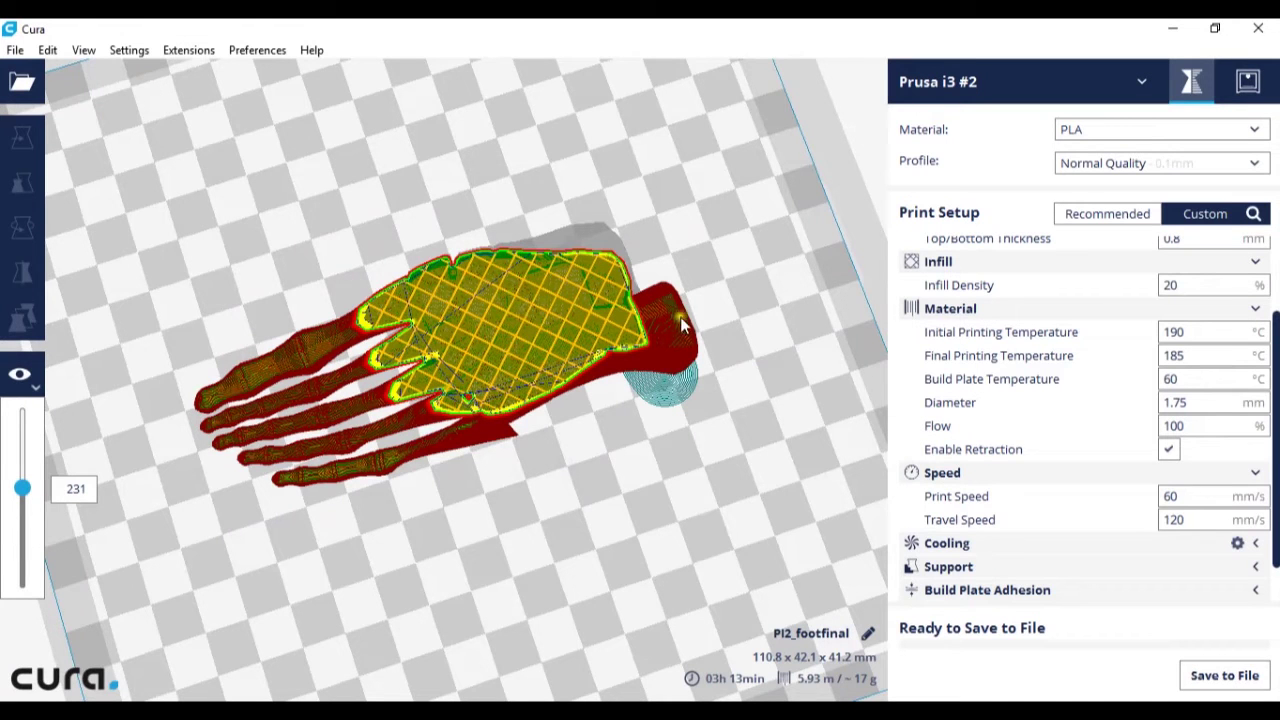
right_drag(688, 325, 711, 349)
mouse_move(1180, 504)
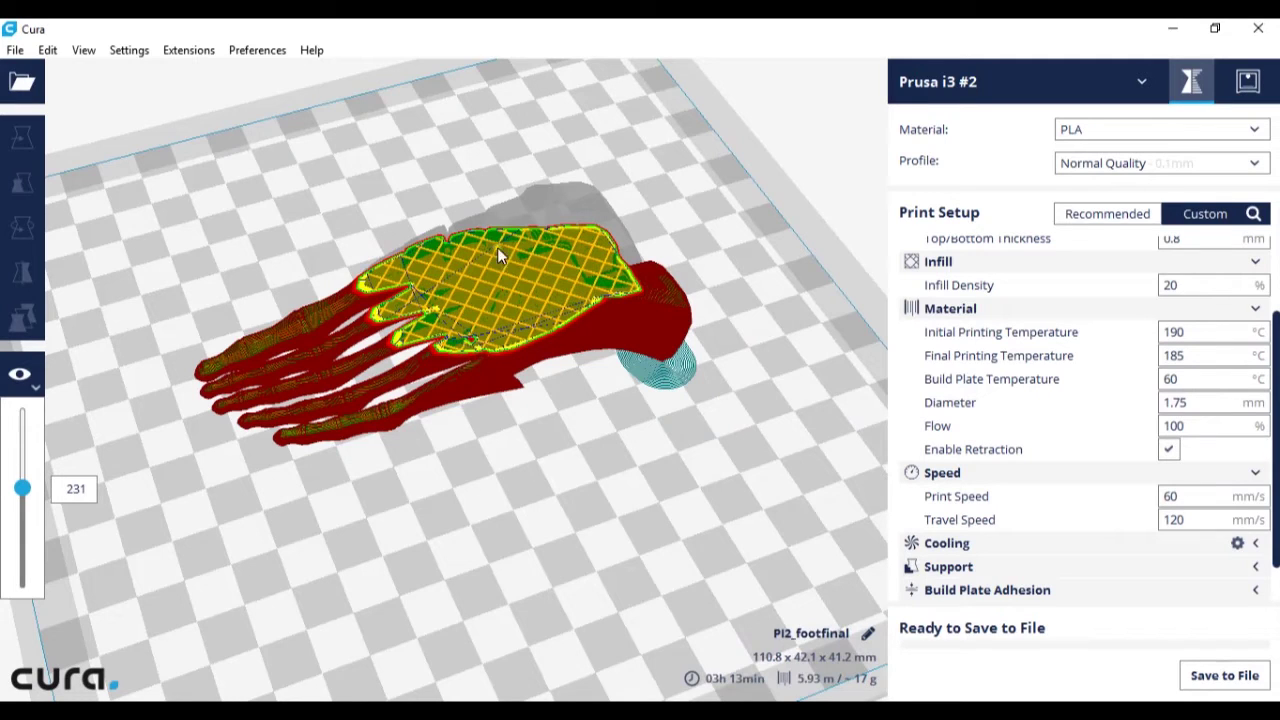
mouse_move(498, 247)
right_down()
mouse_move(440, 268)
mouse_move(362, 270)
mouse_move(495, 262)
right_up()
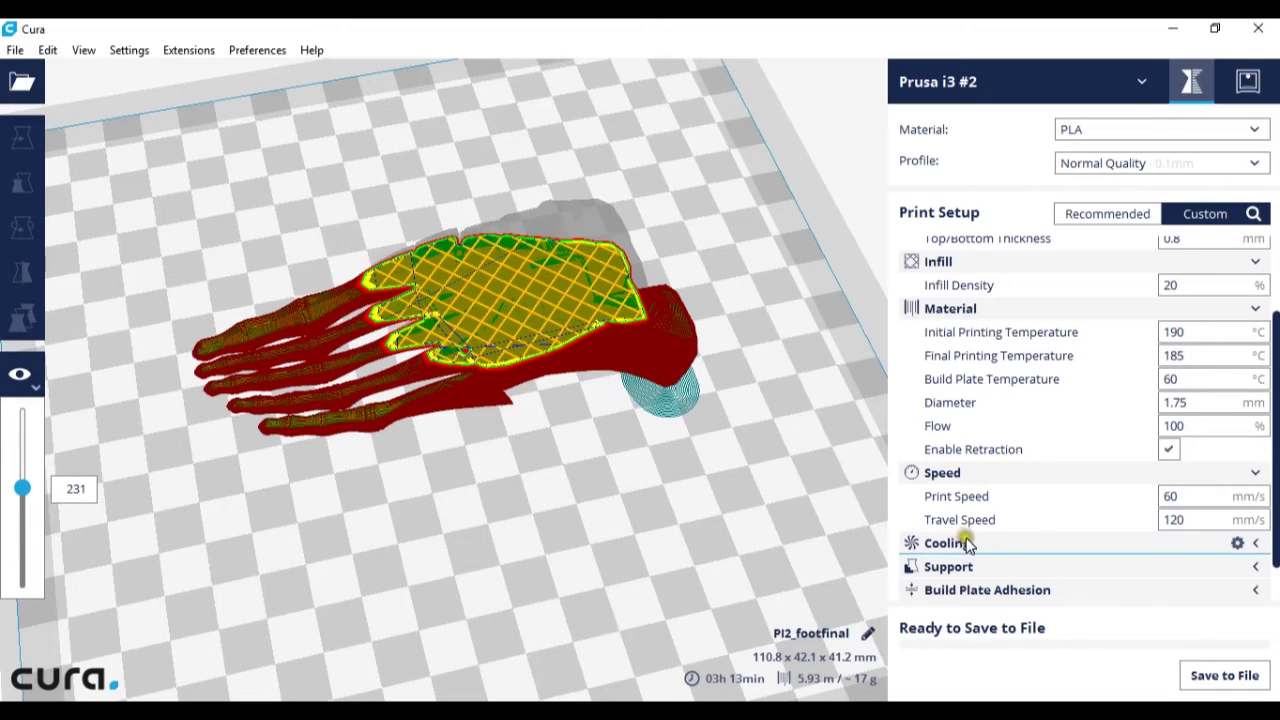
Expand the Cooling category and confirm Enable Print Cooling is ticked
scroll(967, 546, down, 2)
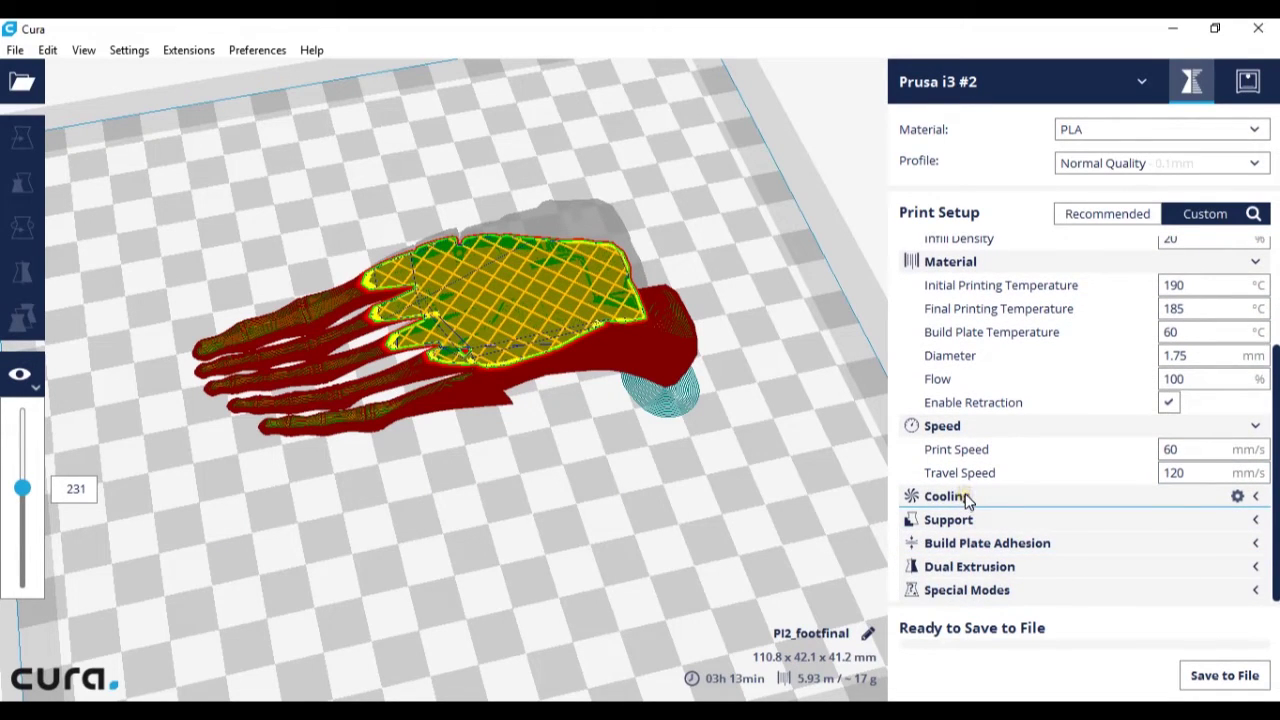
click(967, 500)
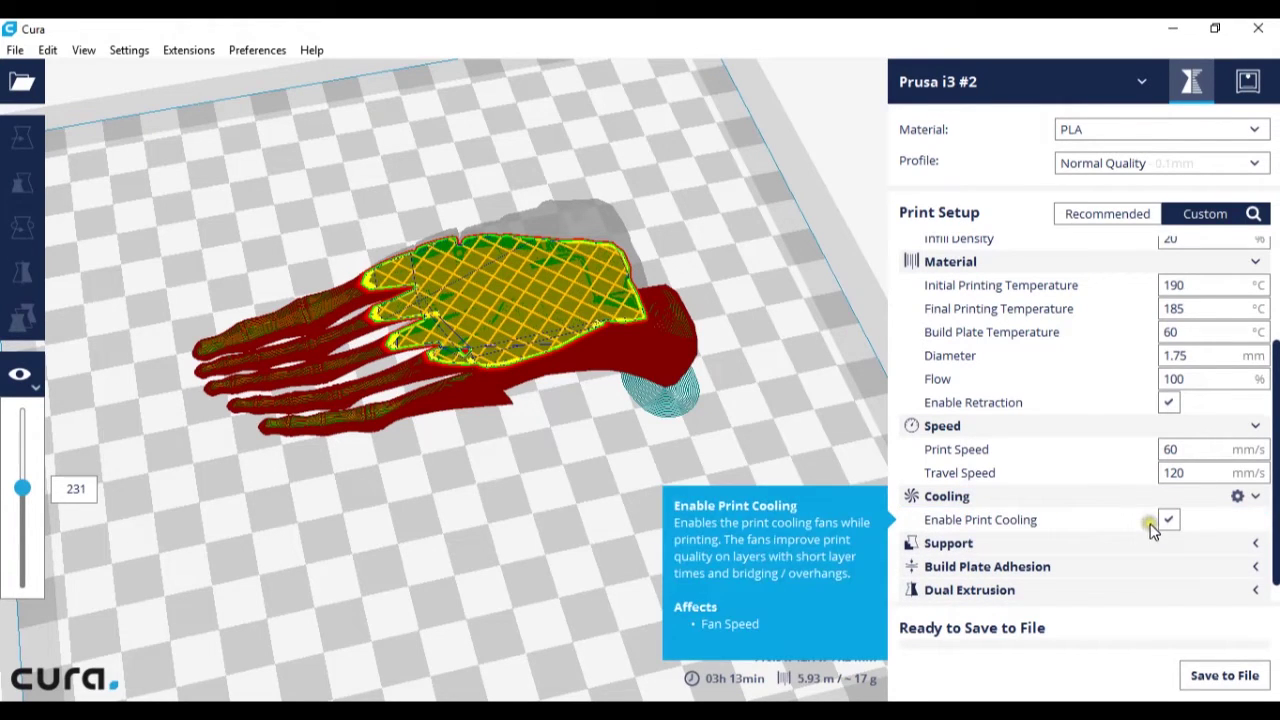
click(673, 403)
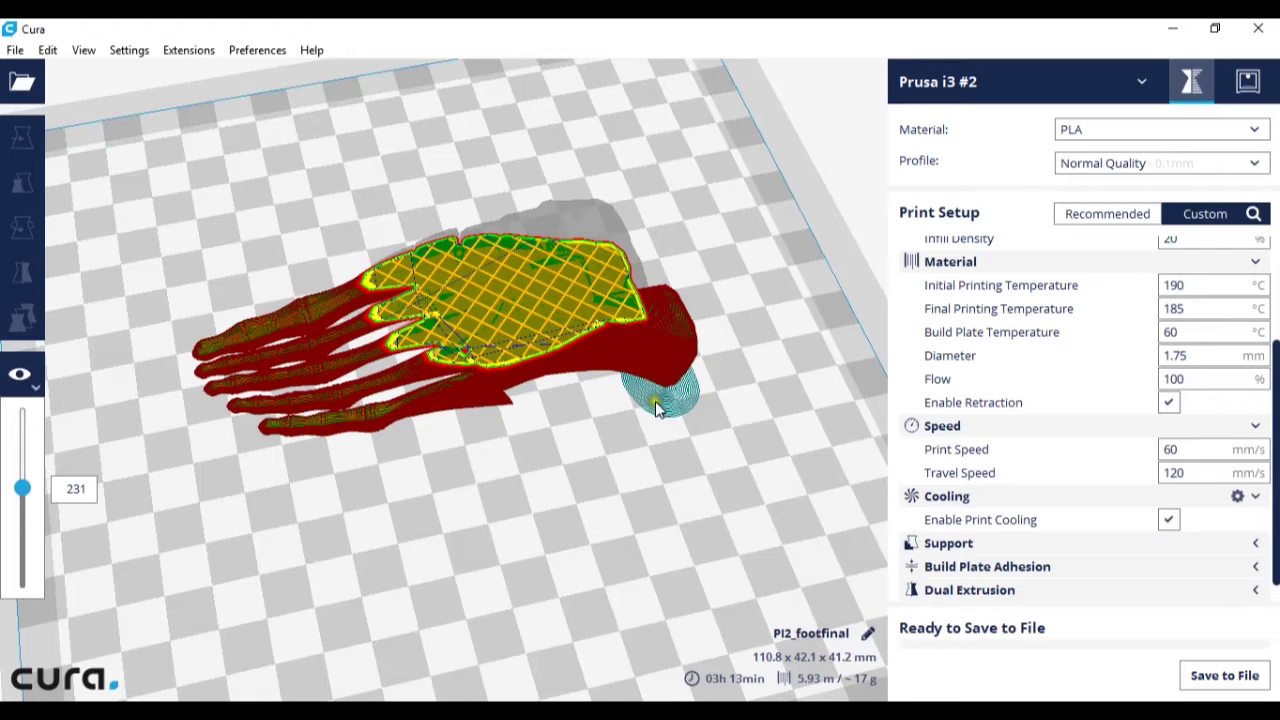
click(665, 401)
Expand the Support category, showing Enable Support off, and orbit to a low side view
scroll(971, 537, down, 1)
click(975, 522)
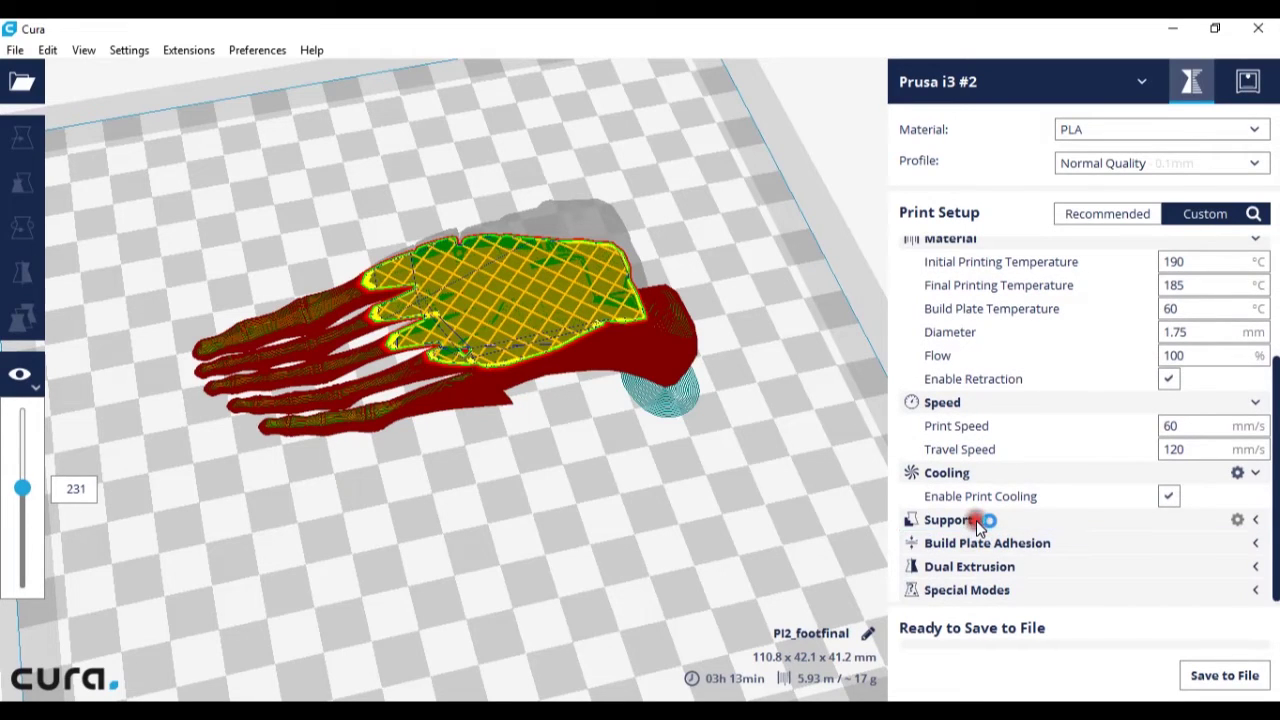
click(978, 527)
scroll(976, 520, down, 1)
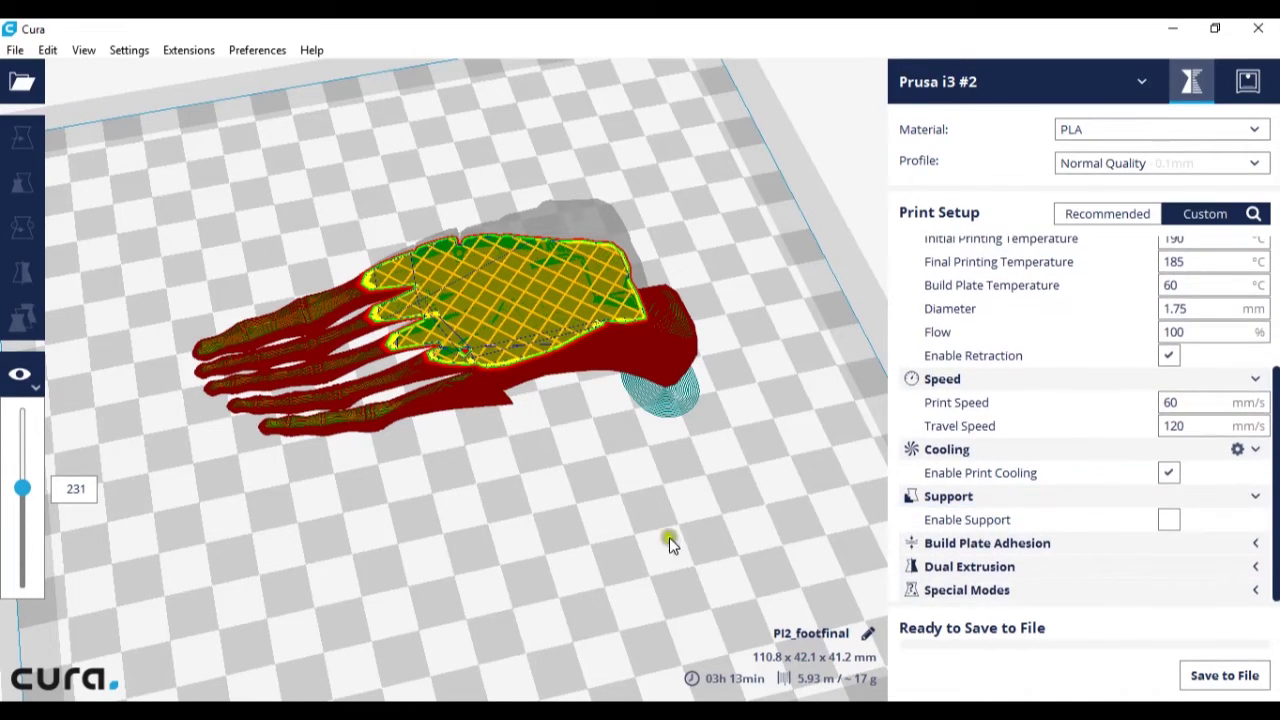
right_drag(651, 517, 752, 440)
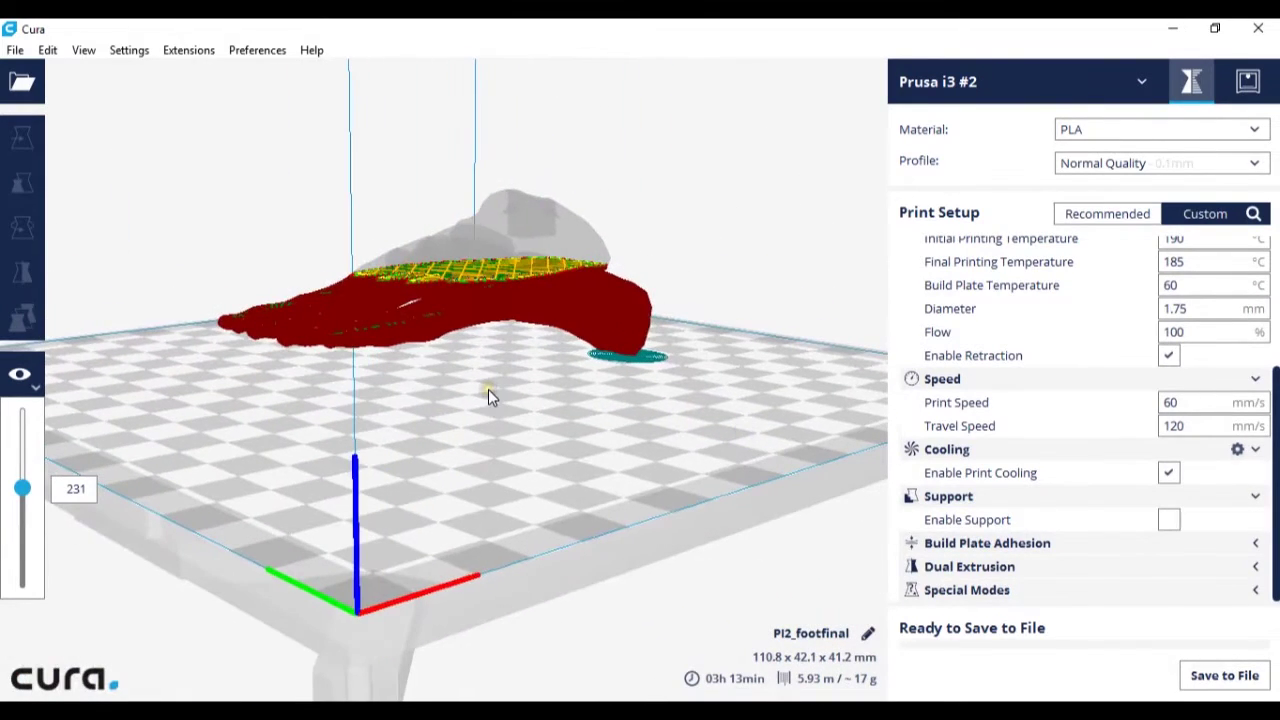
mouse_move(488, 389)
right_down()
mouse_move(476, 373)
mouse_move(362, 368)
mouse_move(348, 394)
mouse_move(568, 404)
mouse_move(486, 397)
right_up()
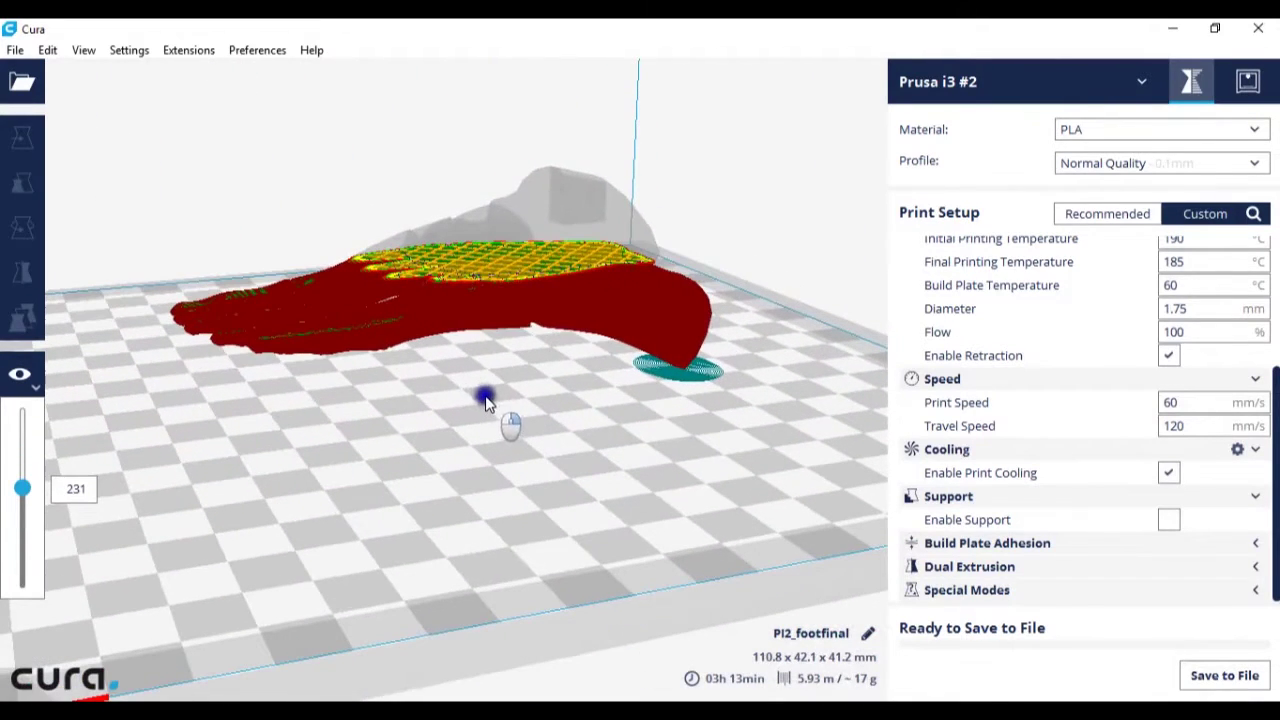
Enable support and inspect the supports under the foot's sole (04h 31min, ~28 g)
click(1170, 519)
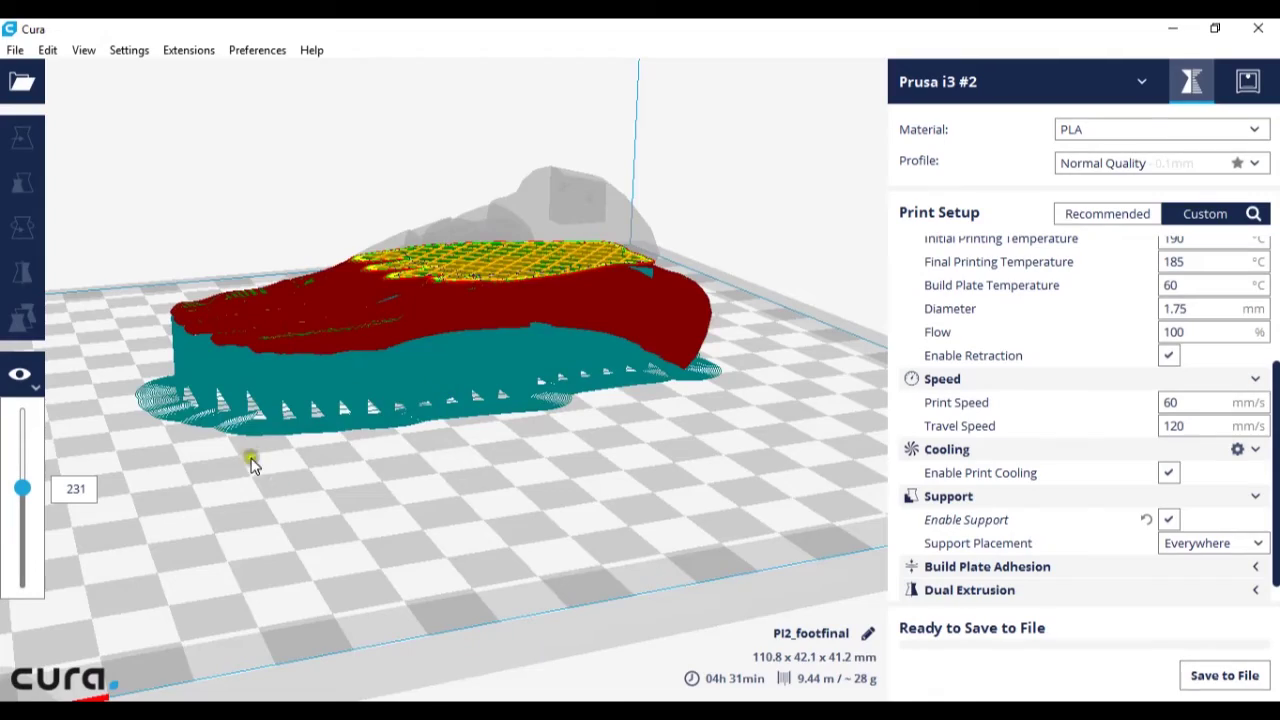
right_drag(251, 457, 340, 412)
right_drag(549, 320, 450, 415)
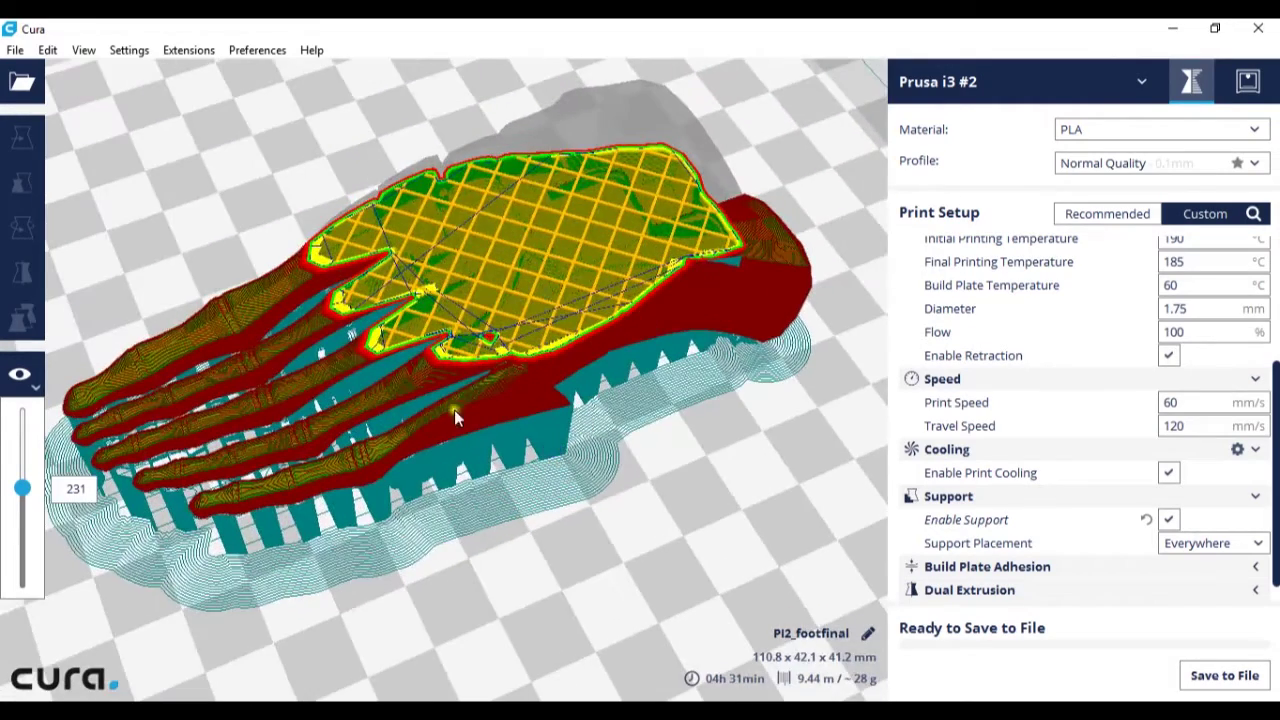
right_drag(423, 366, 523, 316)
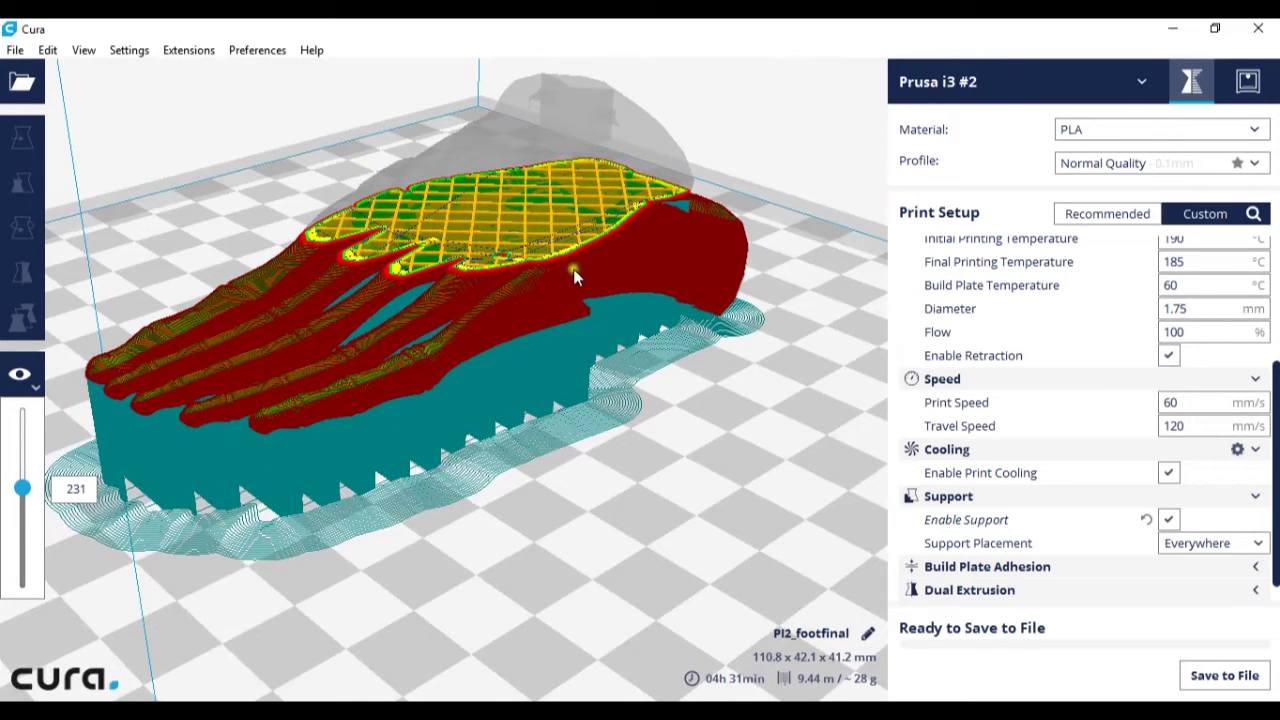
right_drag(480, 352, 396, 337)
scroll(396, 337, down, 1)
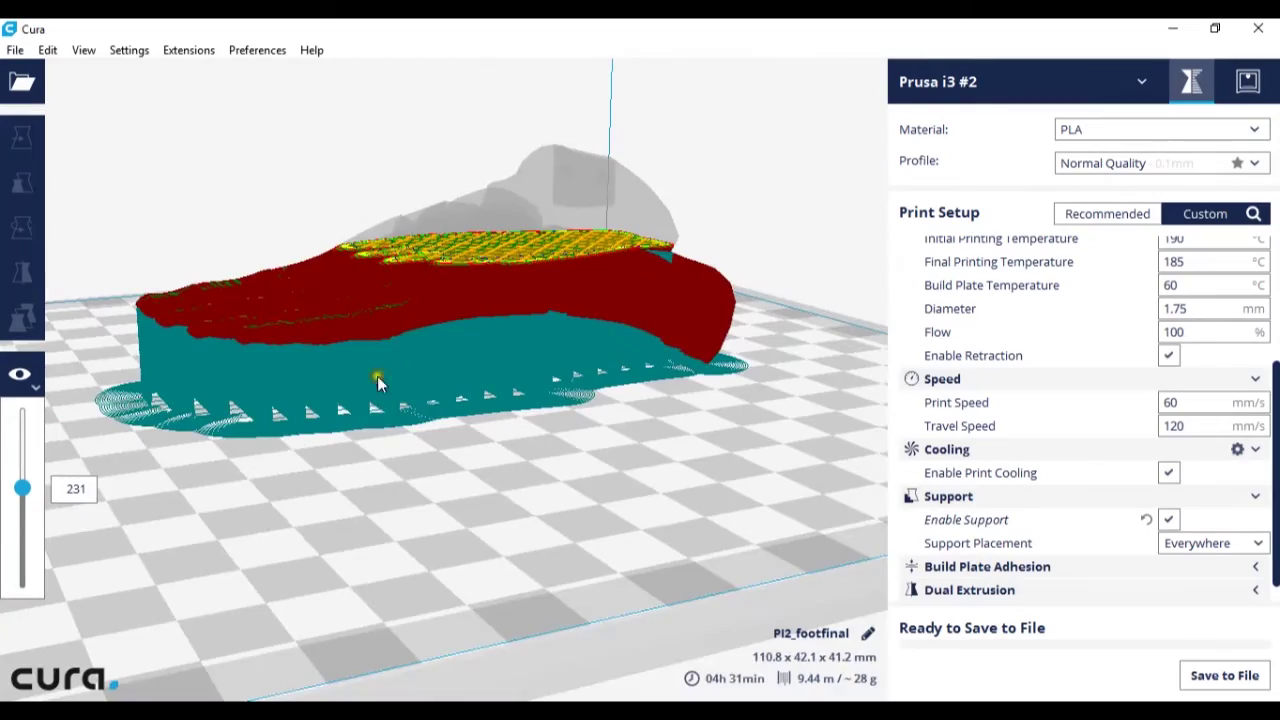
right_drag(378, 382, 501, 296)
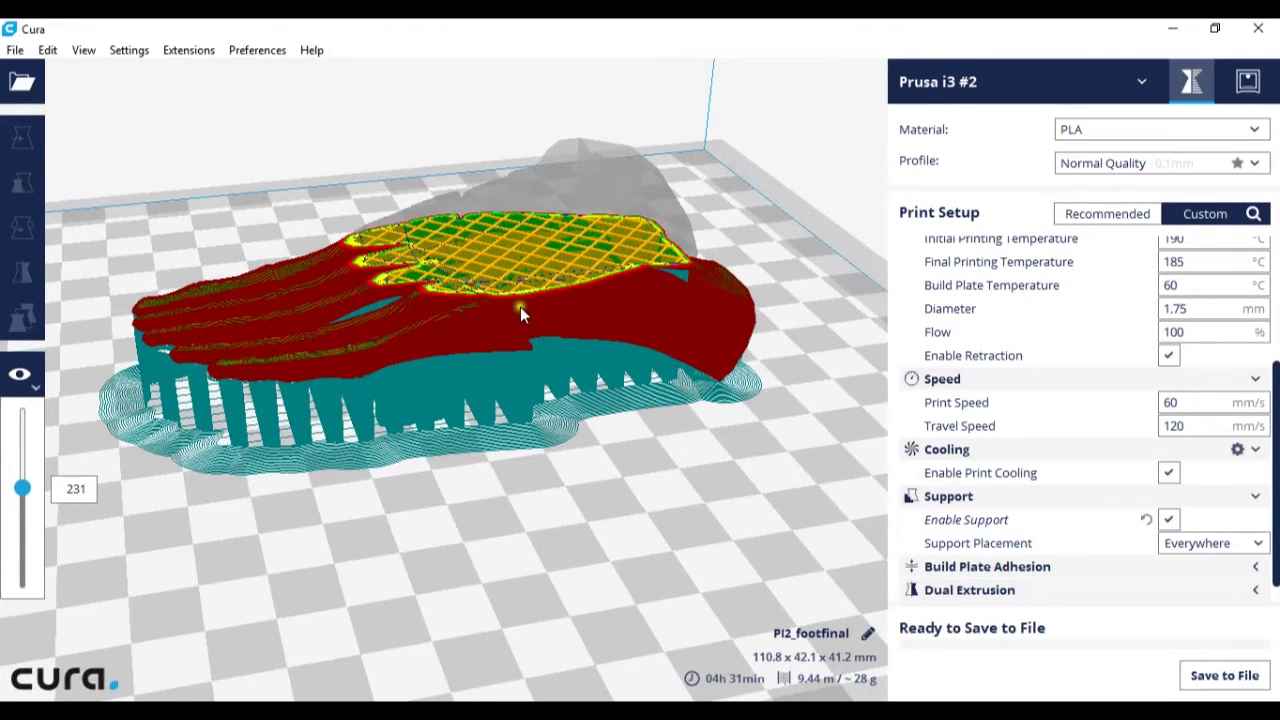
Switch the view mode to Solid and select the foot model
click(20, 375)
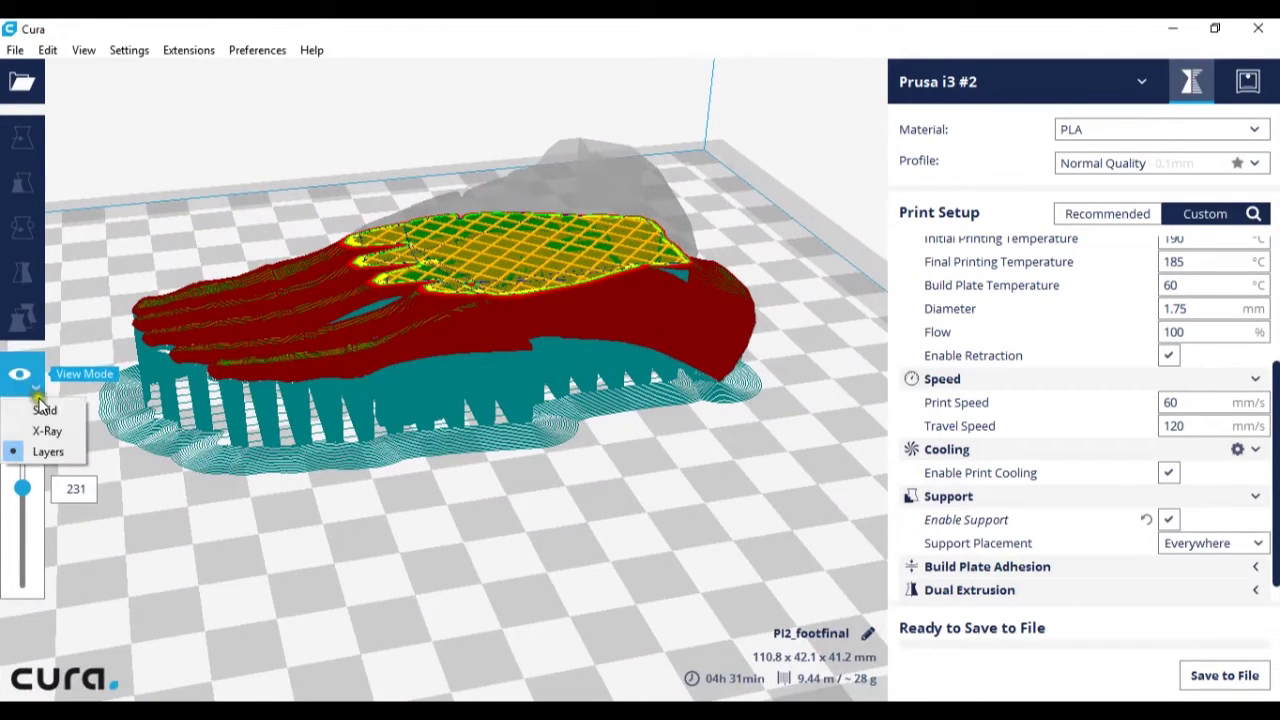
click(44, 409)
click(535, 250)
Rotate the foot with snap rotation off so it lies at 110.1 x 42.1 x 39.6 mm
click(18, 228)
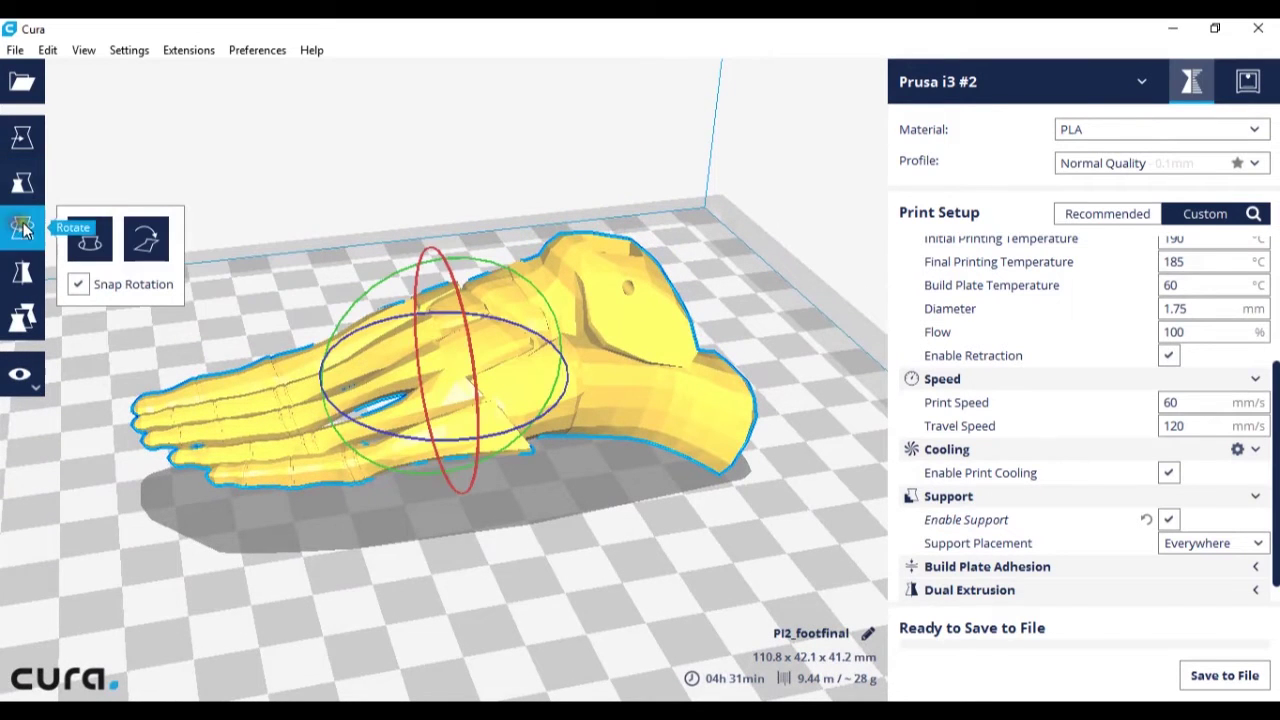
right_drag(465, 368, 498, 312)
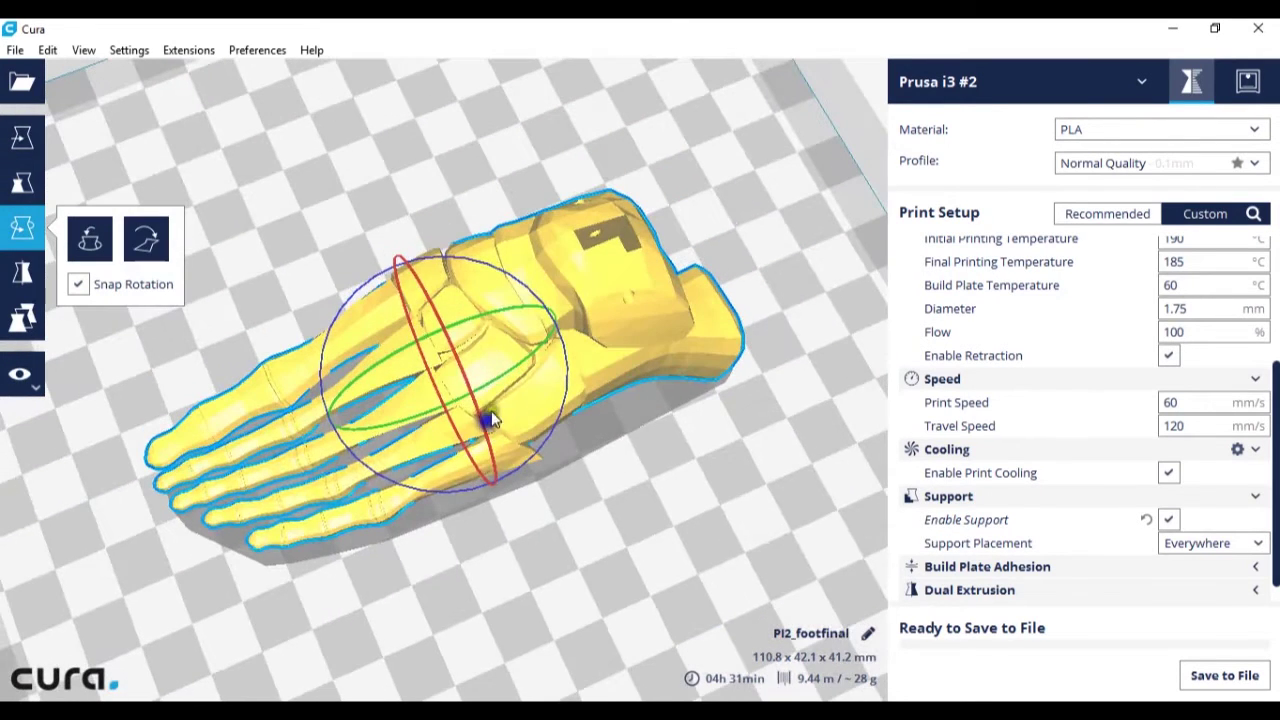
drag(488, 330, 637, 435)
right_drag(637, 435, 549, 309)
click(103, 281)
mouse_move(537, 300)
mouse_down()
mouse_move(534, 314)
mouse_move(539, 305)
mouse_up()
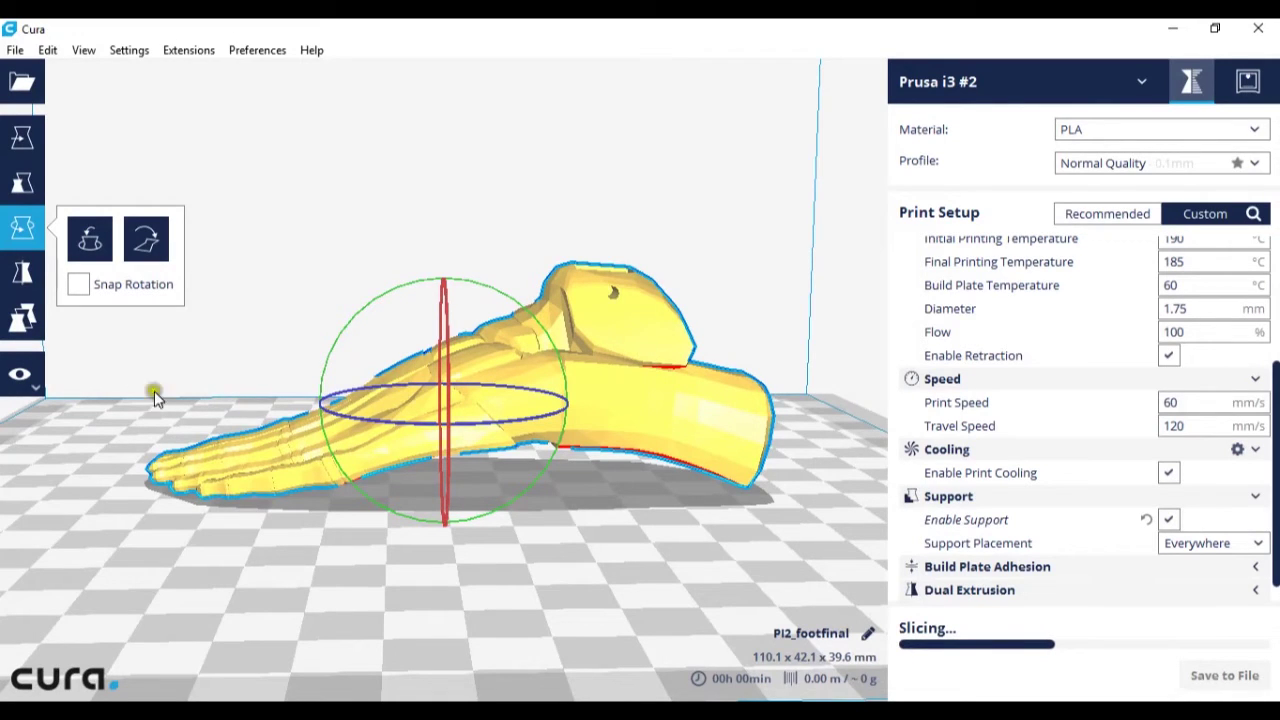
click(90, 385)
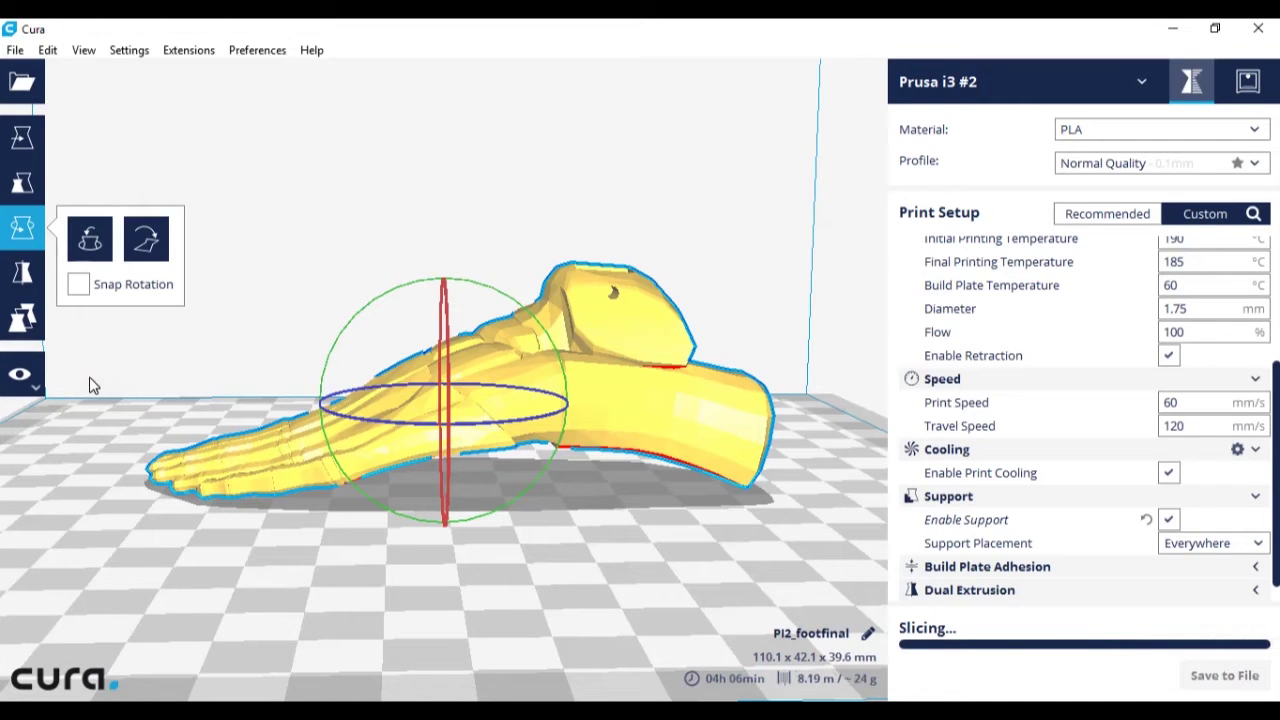
Switch the view mode back to Layers to show the sliced, re-oriented foot
click(20, 378)
click(40, 450)
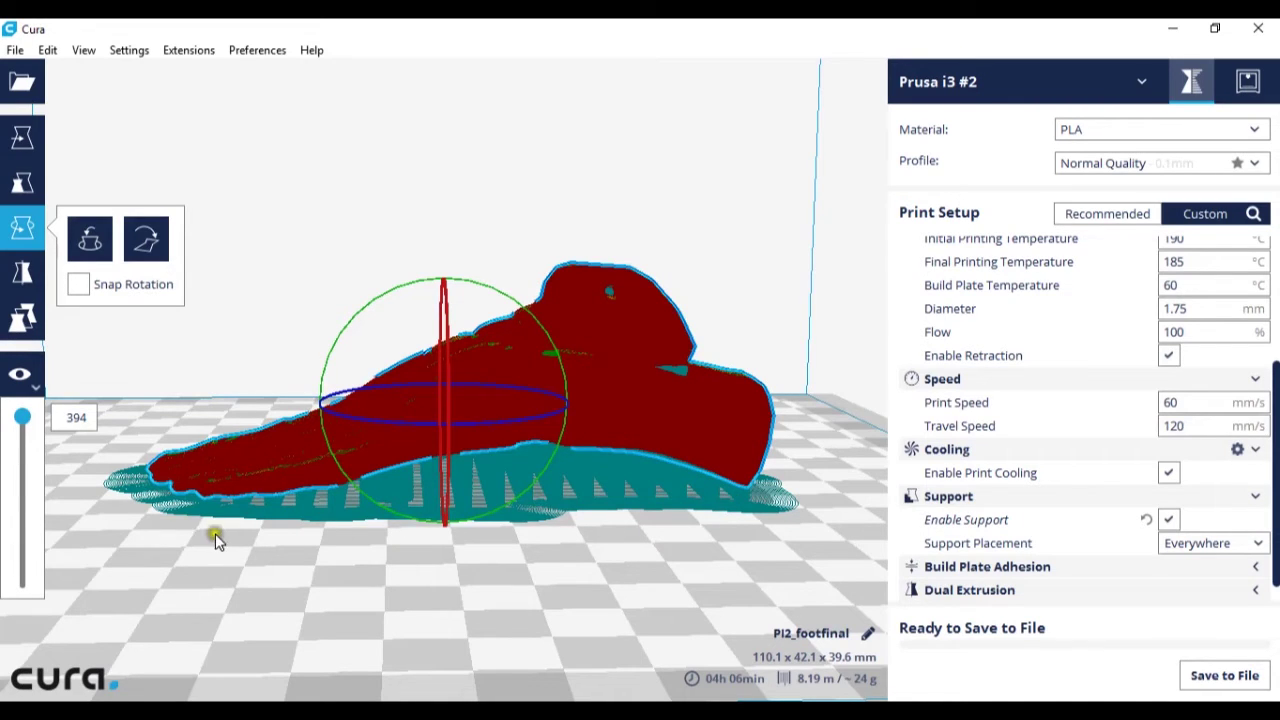
mouse_move(966, 532)
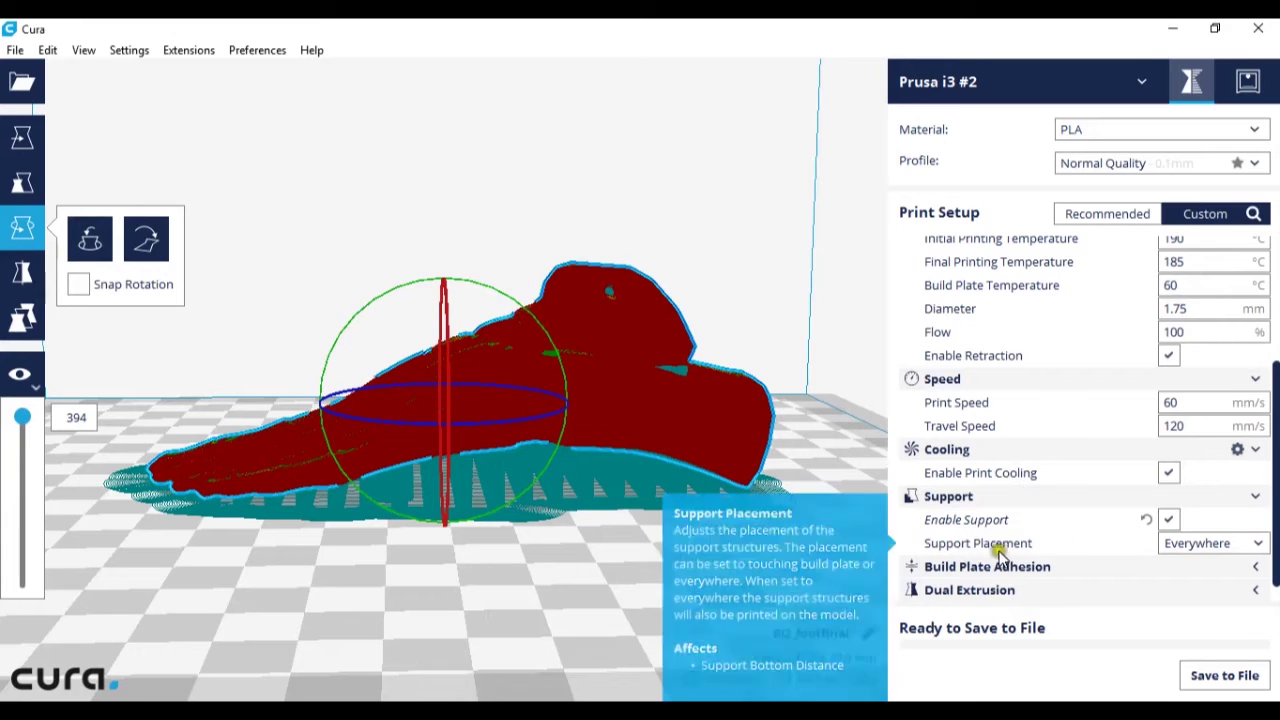
Check the Support Placement choices, then orbit and zoom in on the foot's supports
click(1164, 548)
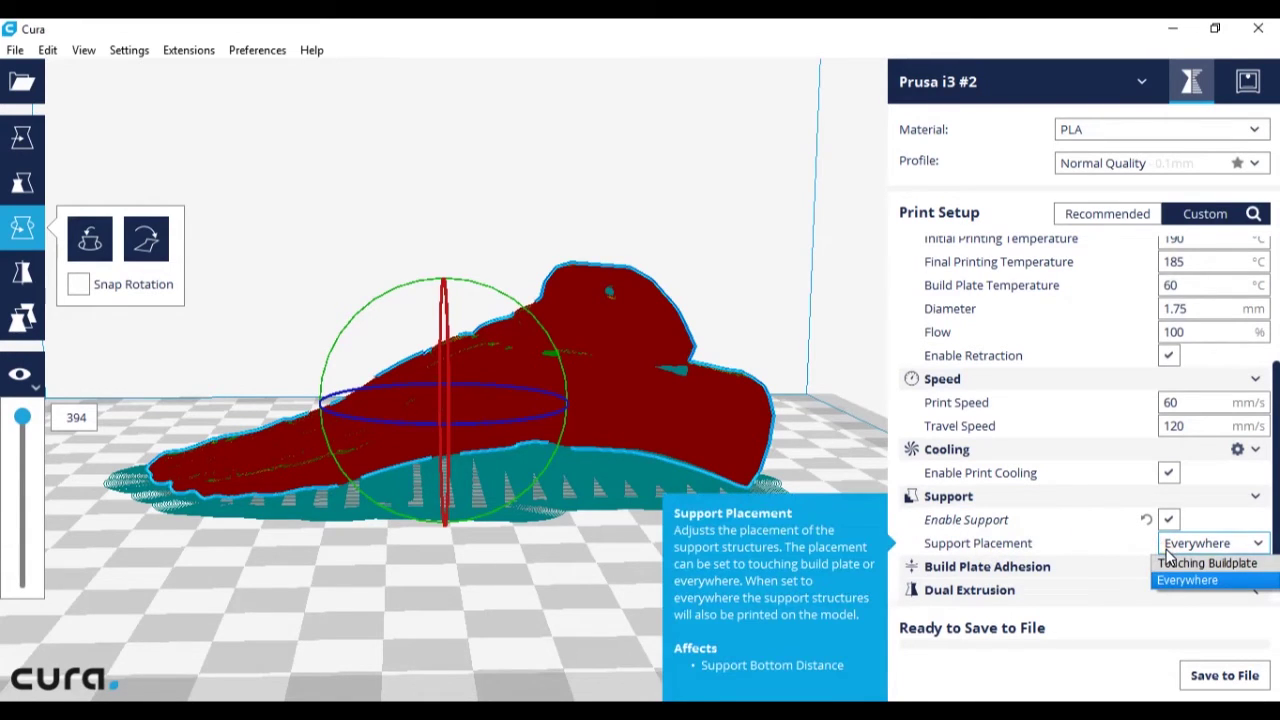
click(370, 442)
right_drag(370, 442, 370, 493)
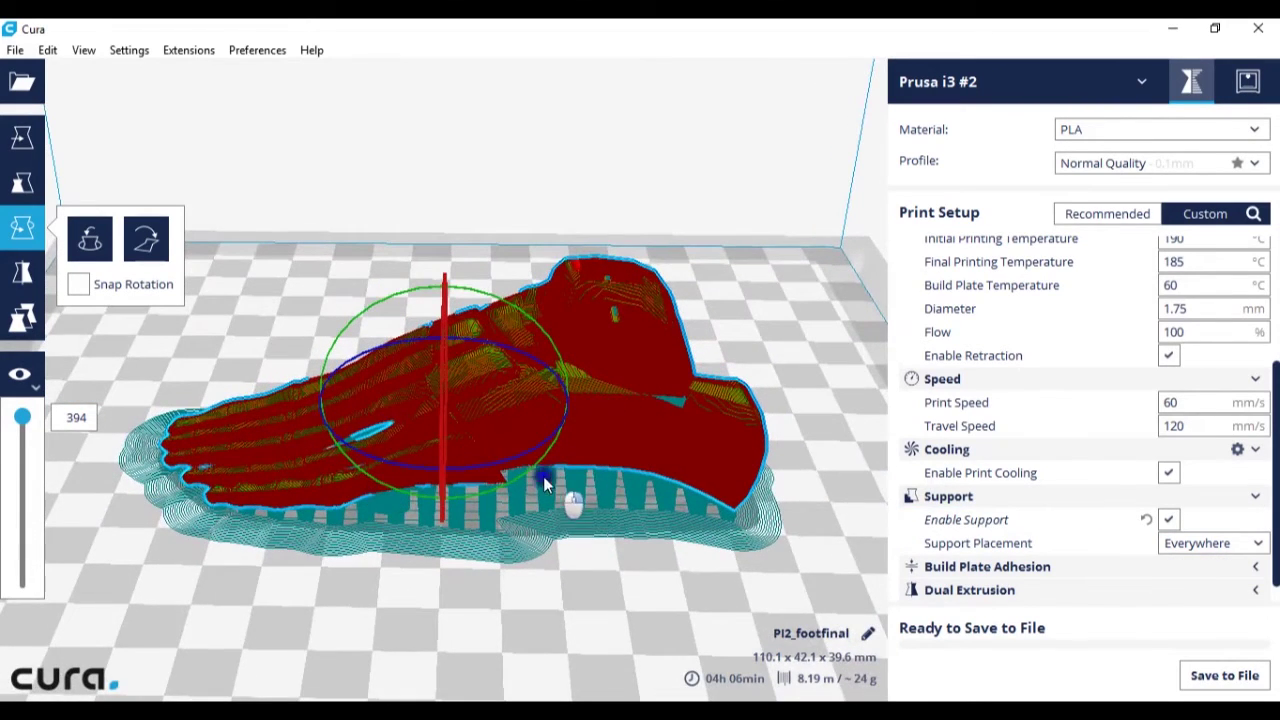
right_drag(528, 488, 605, 366)
scroll(688, 398, up, 5)
scroll(783, 391, up, 8)
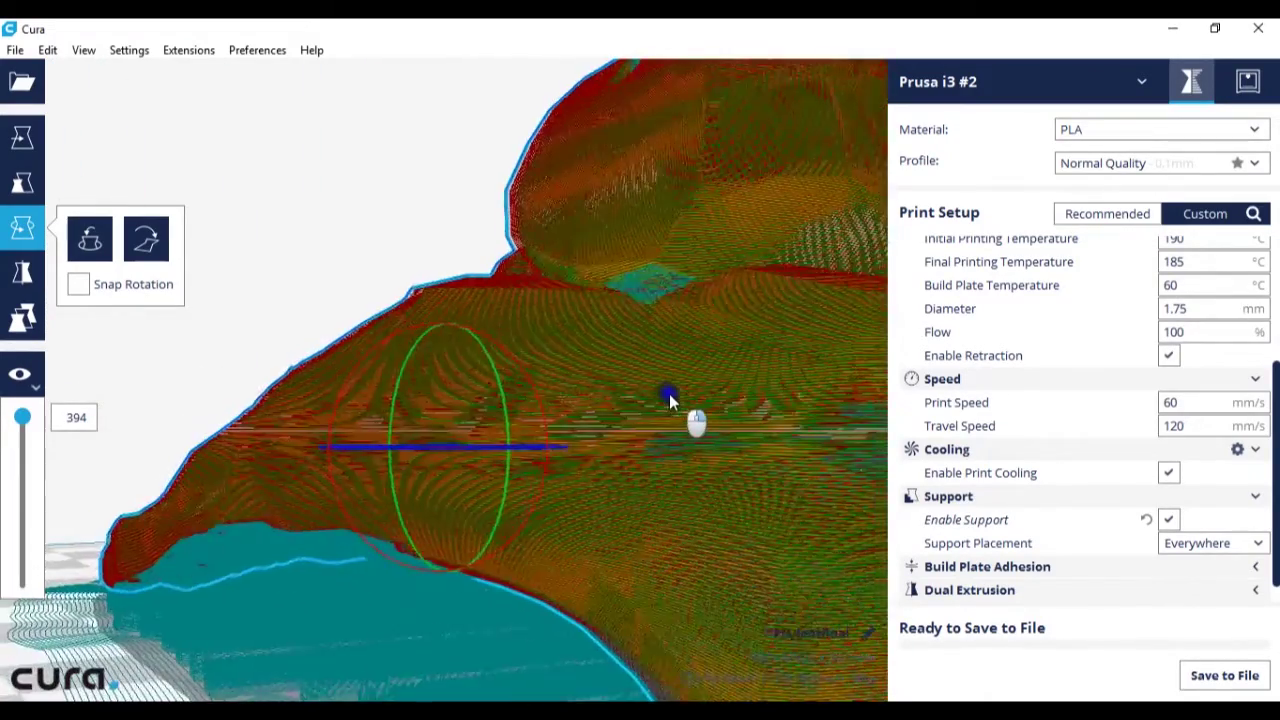
scroll(669, 400, up, 1)
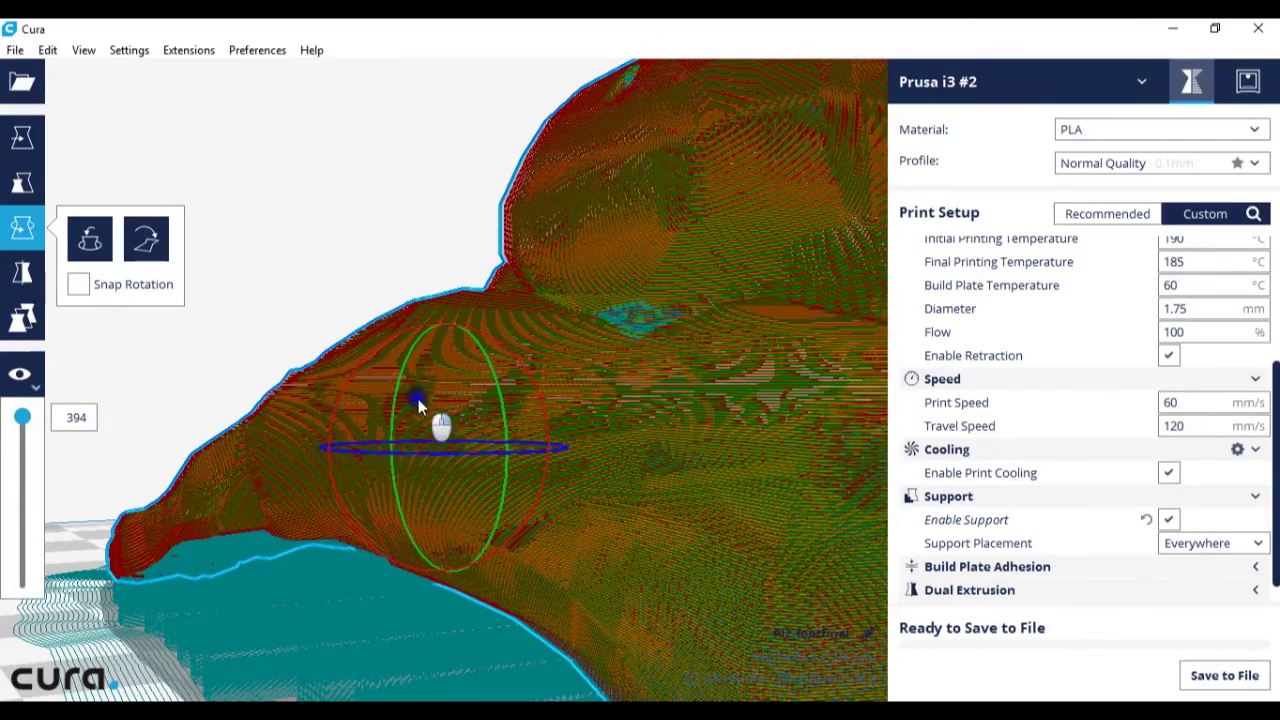
right_drag(418, 399, 493, 443)
scroll(493, 443, up, 4)
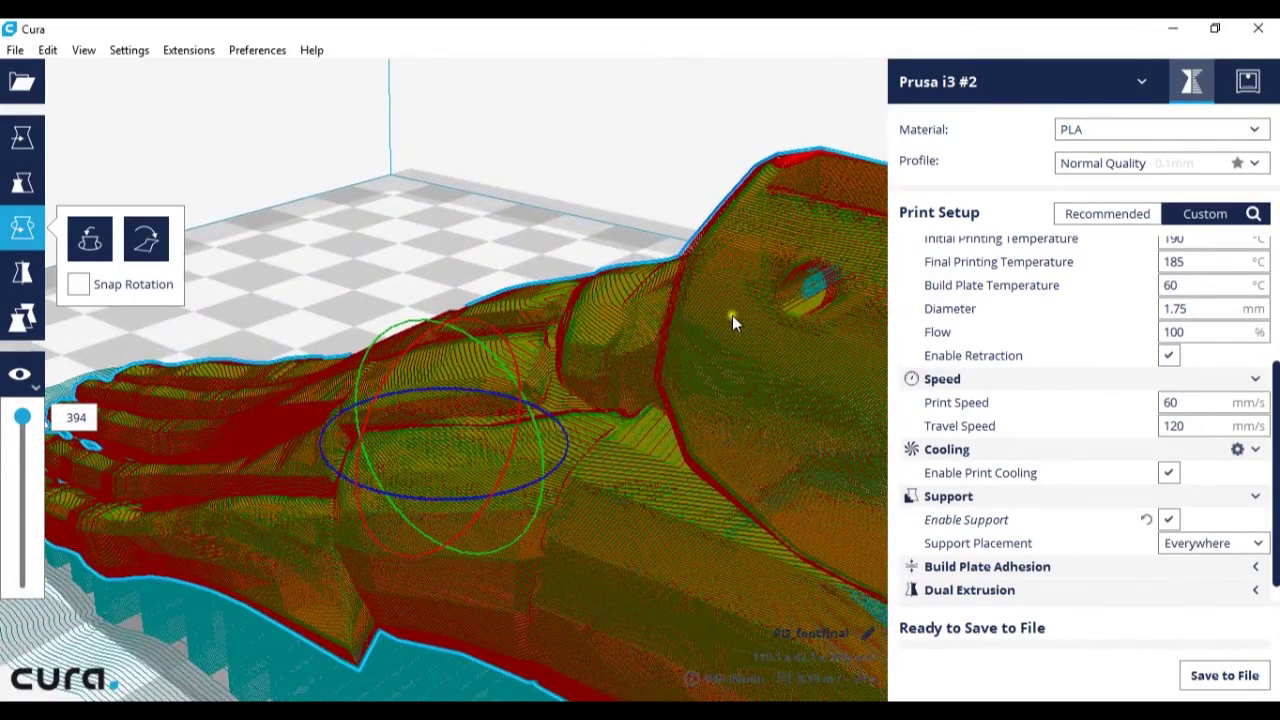
scroll(723, 310, down, 3)
right_drag(687, 508, 963, 537)
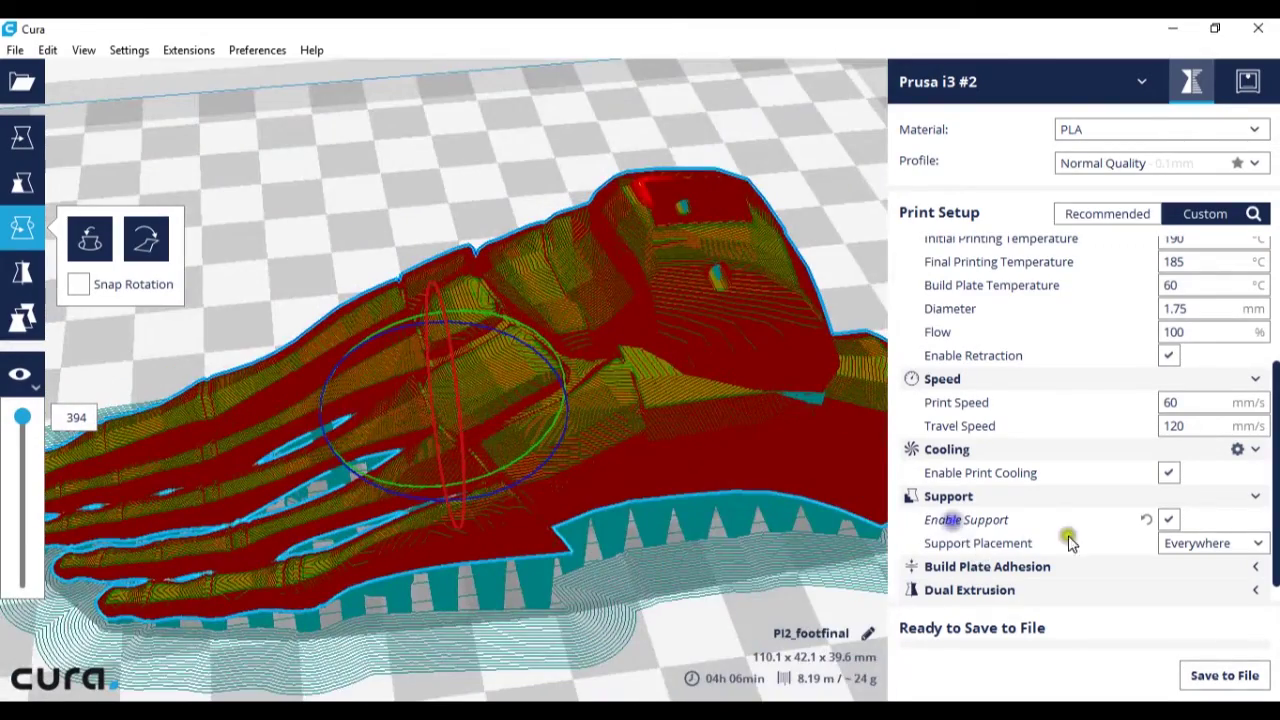
Set Support Placement to Touching Buildplate so the foot reslices
click(1175, 543)
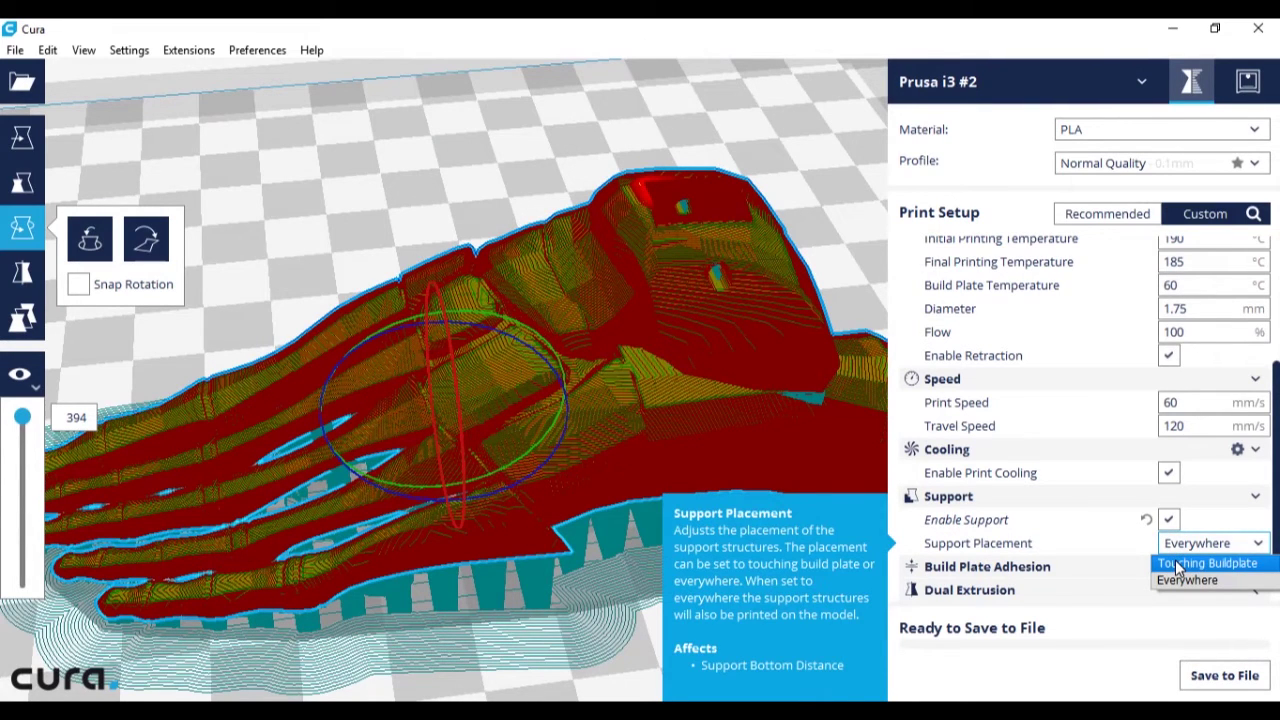
click(1178, 564)
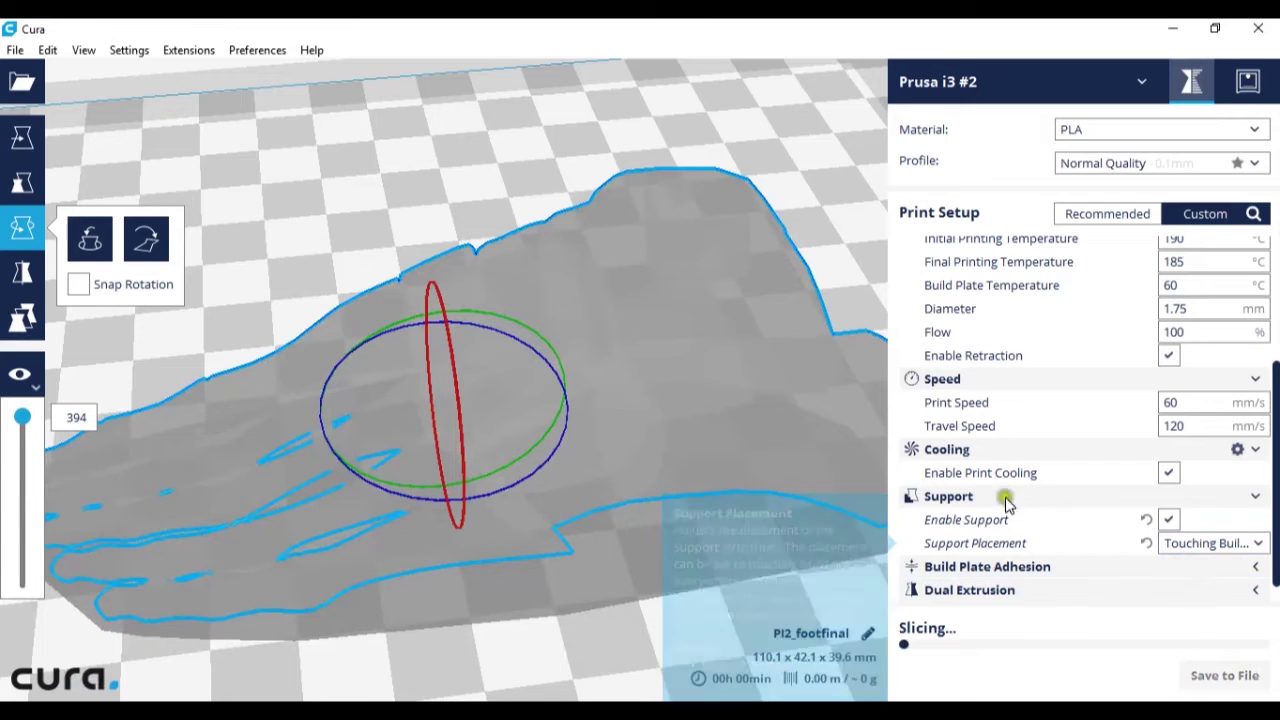
right_drag(742, 438, 727, 405)
scroll(727, 405, down, 5)
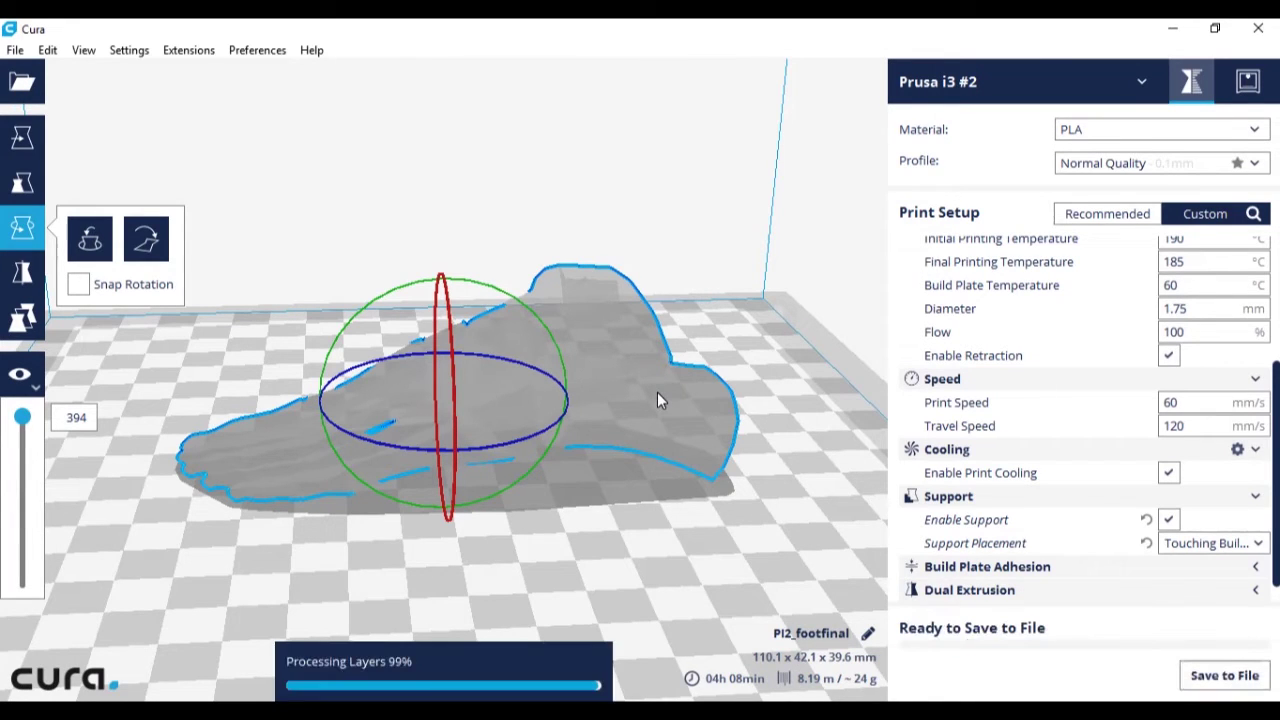
Inspect the resliced supports from several angles, keeping Touching Buildplate placement (04h 08min)
right_drag(657, 400, 636, 367)
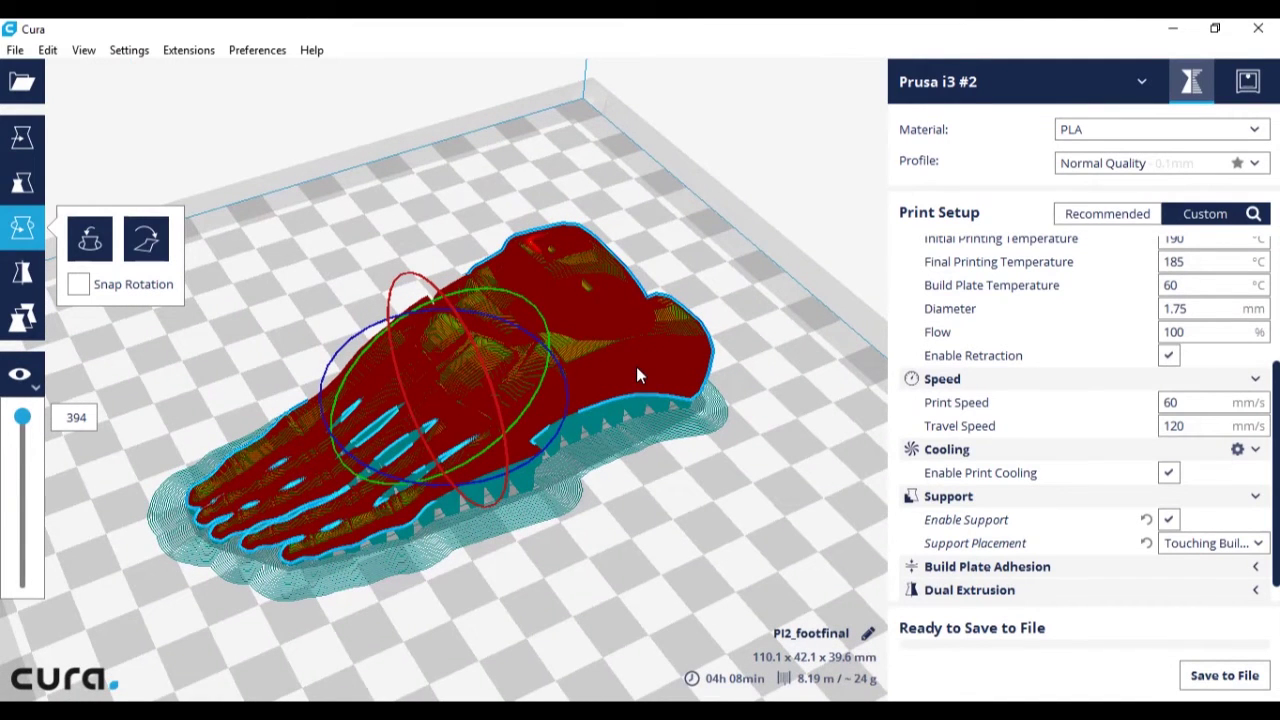
right_drag(597, 396, 490, 368)
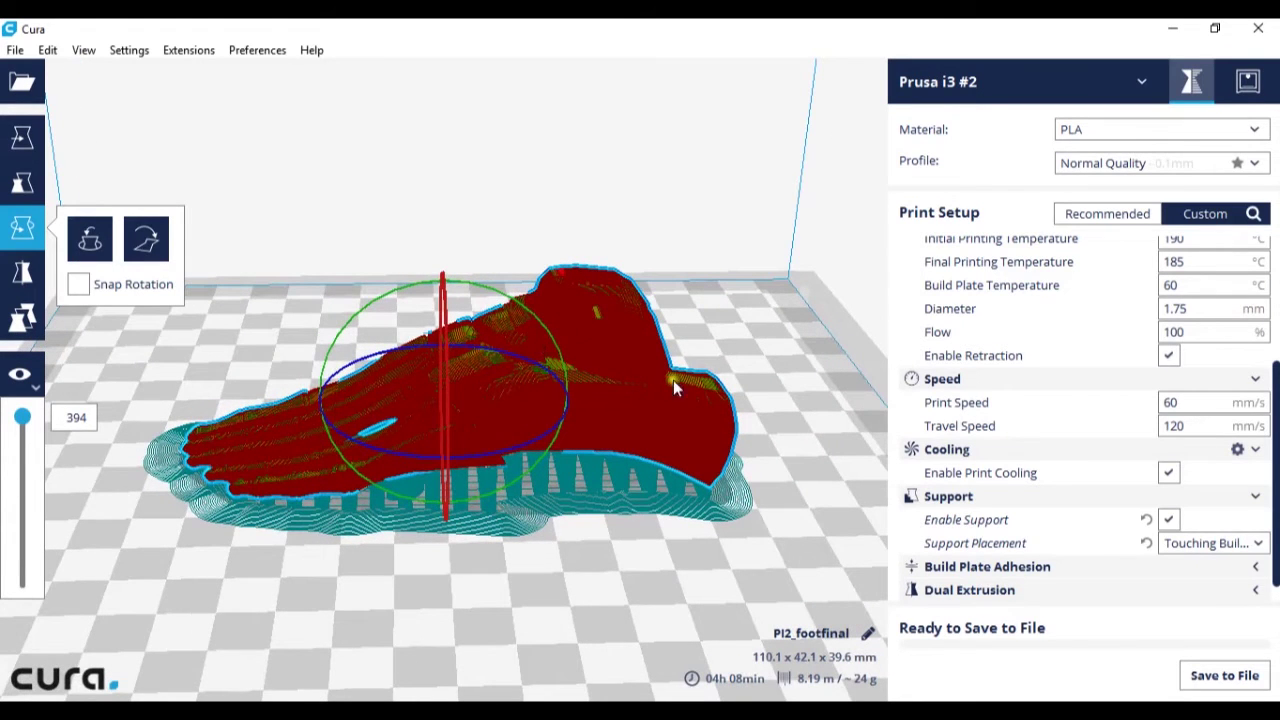
right_drag(491, 386, 626, 403)
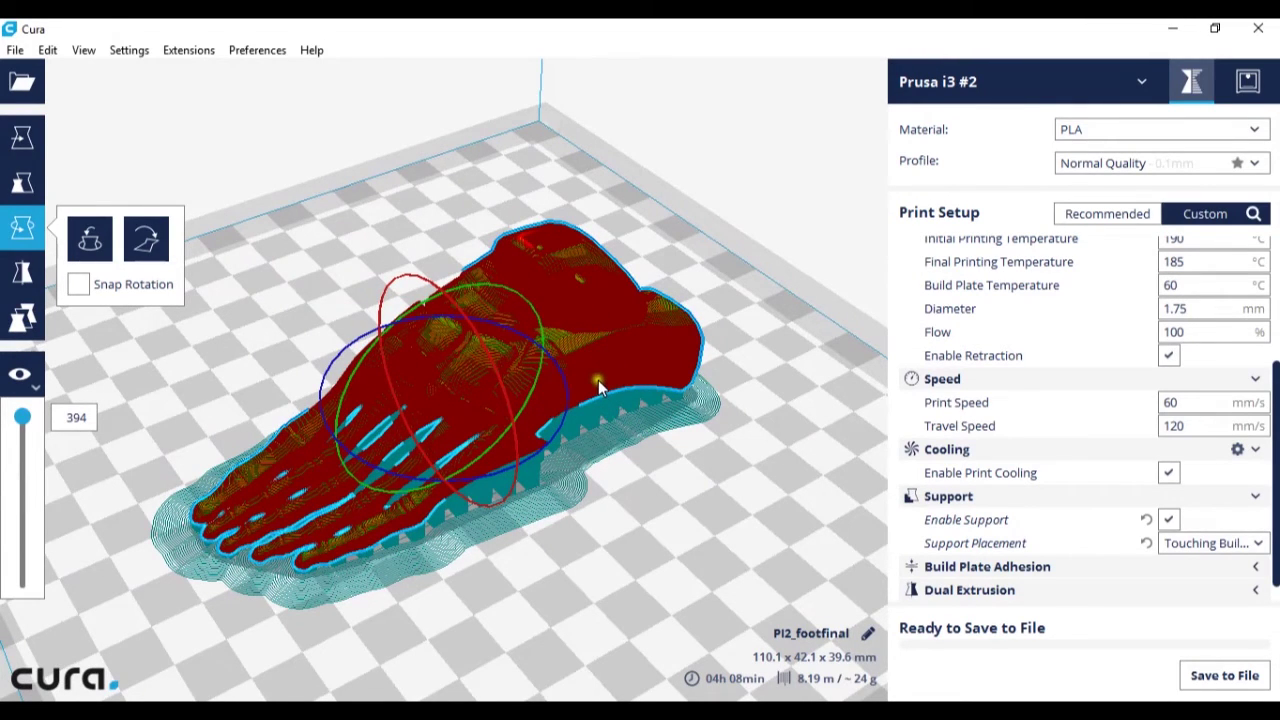
right_drag(574, 488, 646, 362)
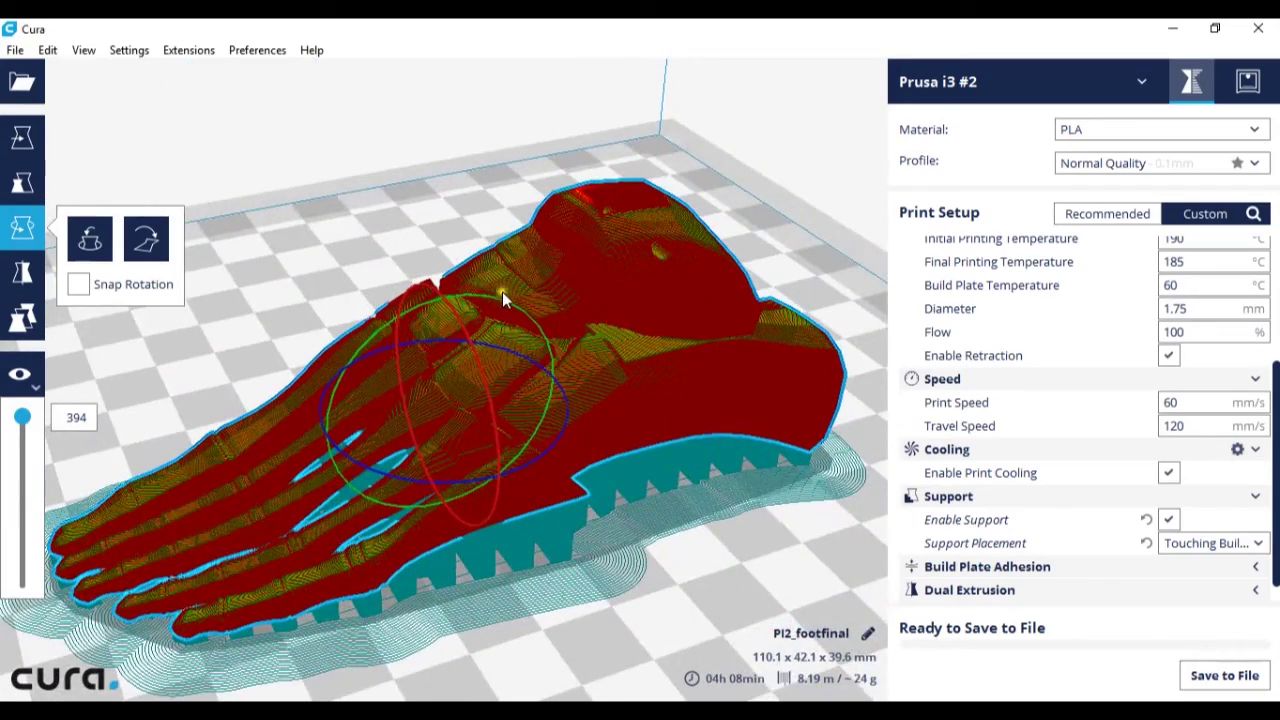
right_drag(340, 300, 434, 334)
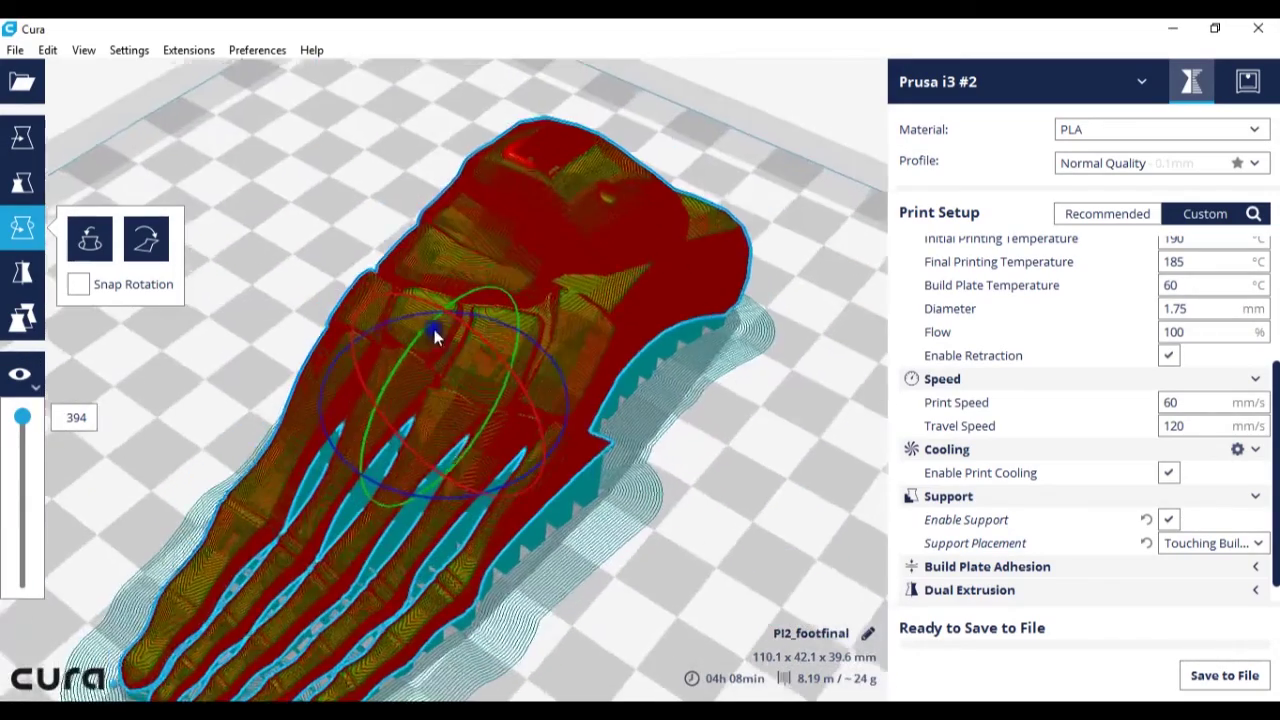
click(1185, 543)
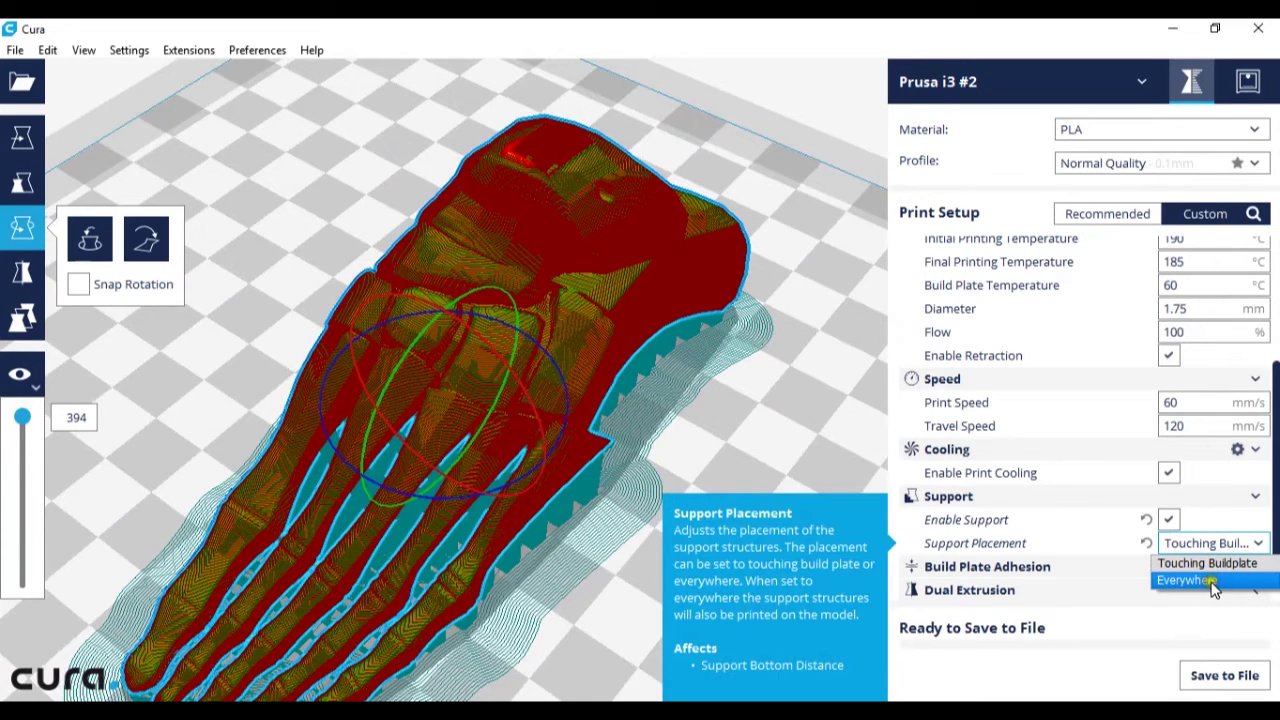
click(1055, 531)
Expand Build Plate Adhesion (Brim, 8.0 mm width) and open the adhesion type list
scroll(1055, 531, down, 2)
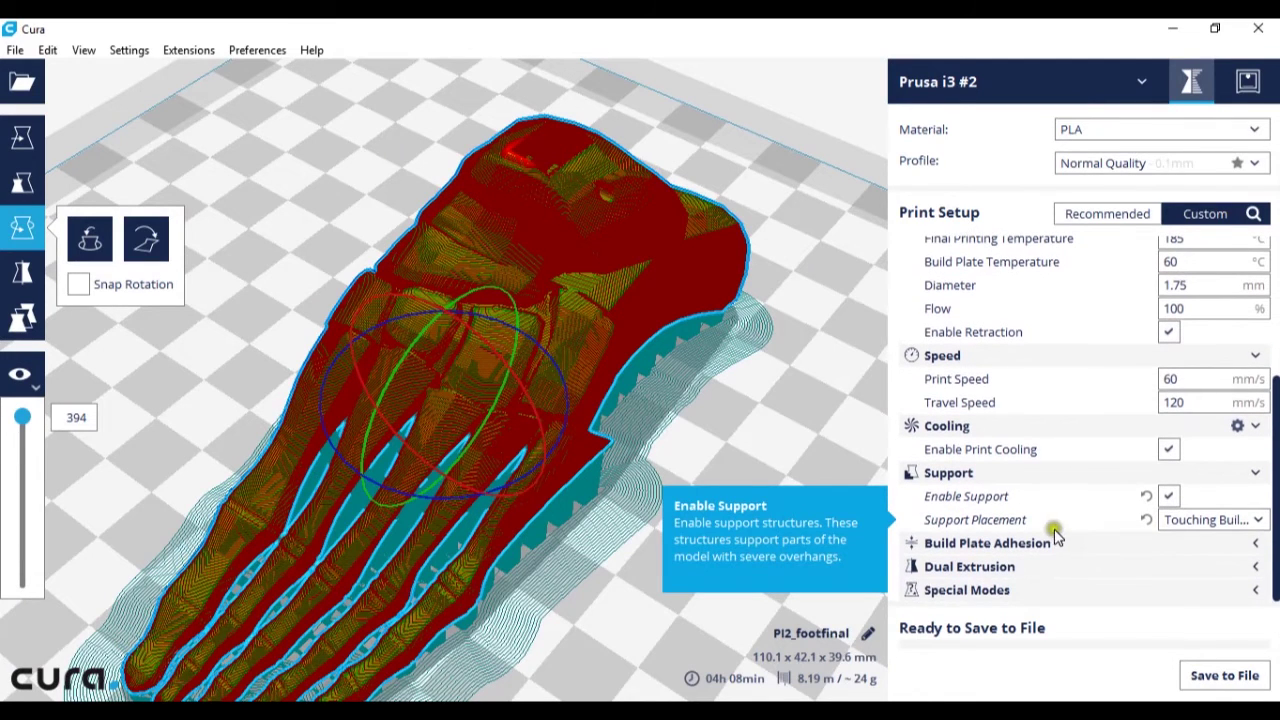
click(986, 546)
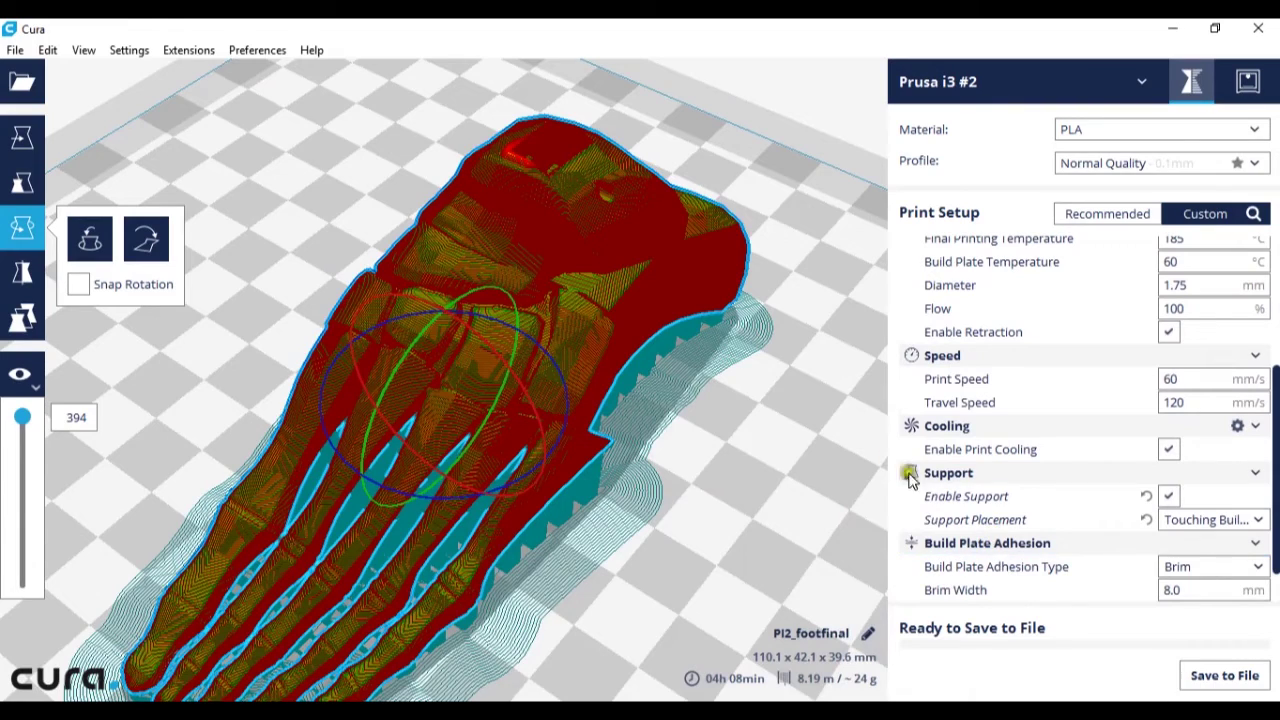
right_drag(434, 391, 406, 378)
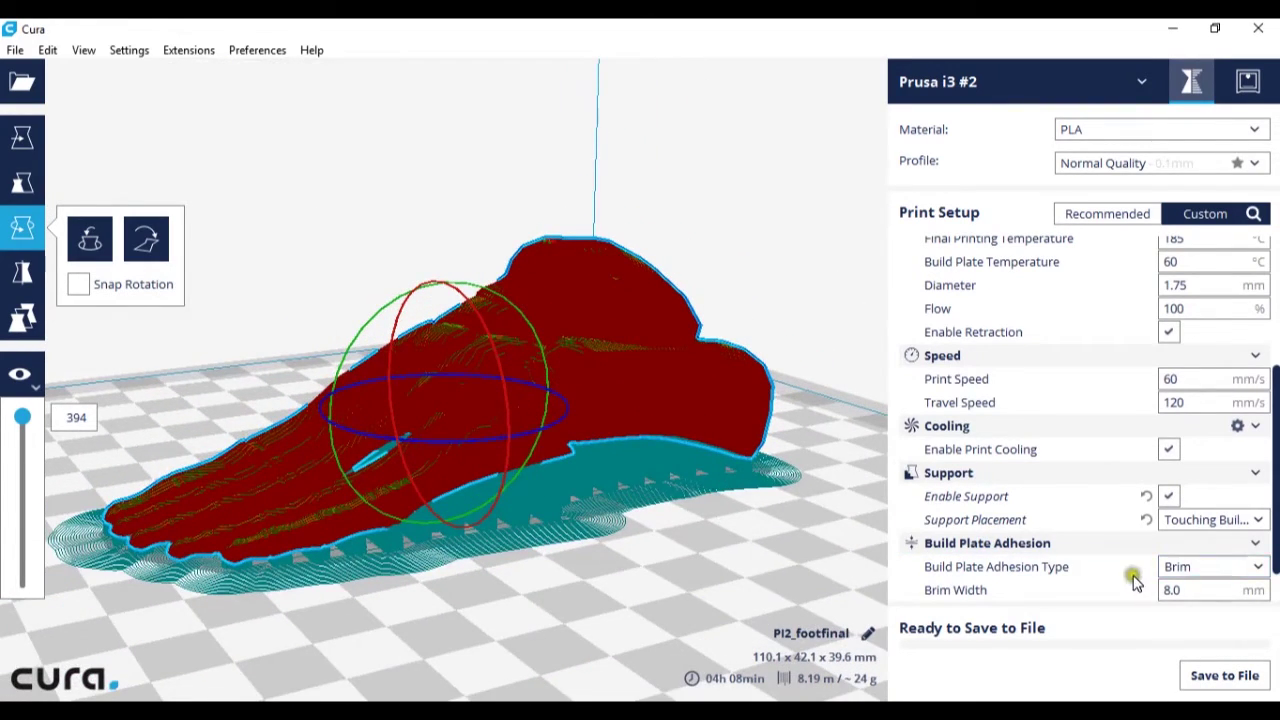
click(1166, 568)
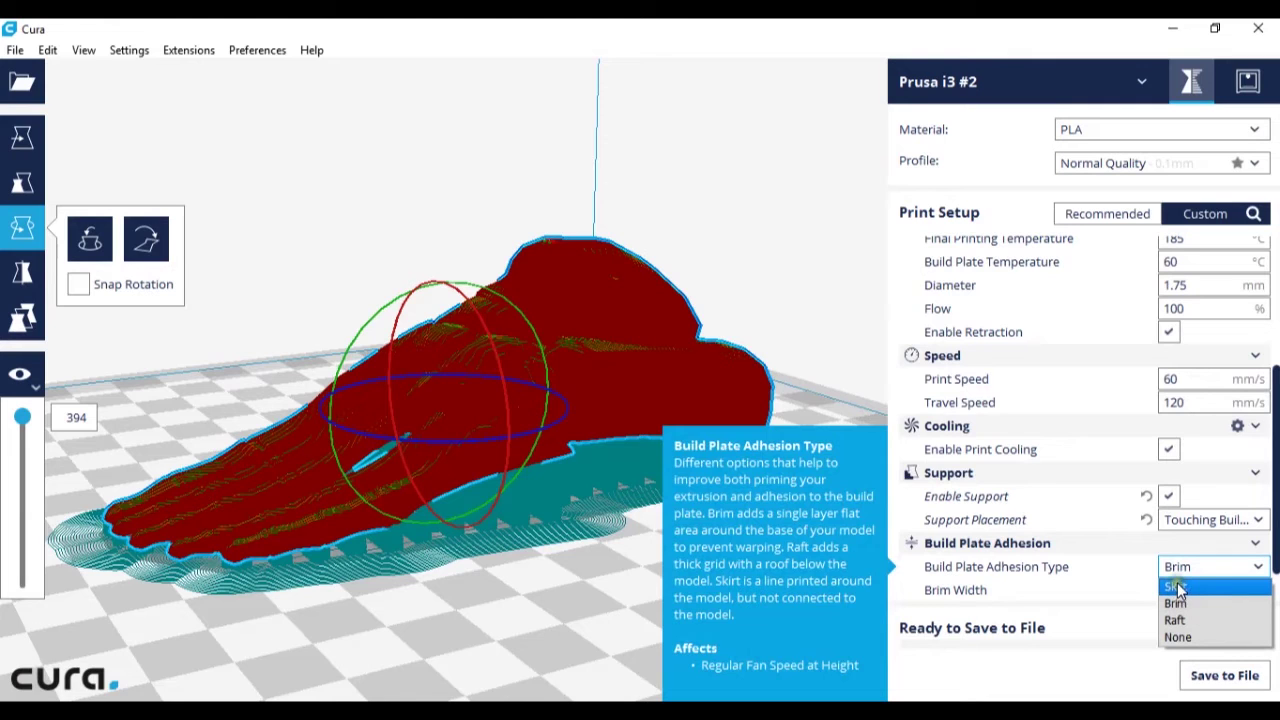
Set adhesion type to Skirt and inspect the skirt around the resliced foot (04h 05min, ~23 g)
click(1177, 587)
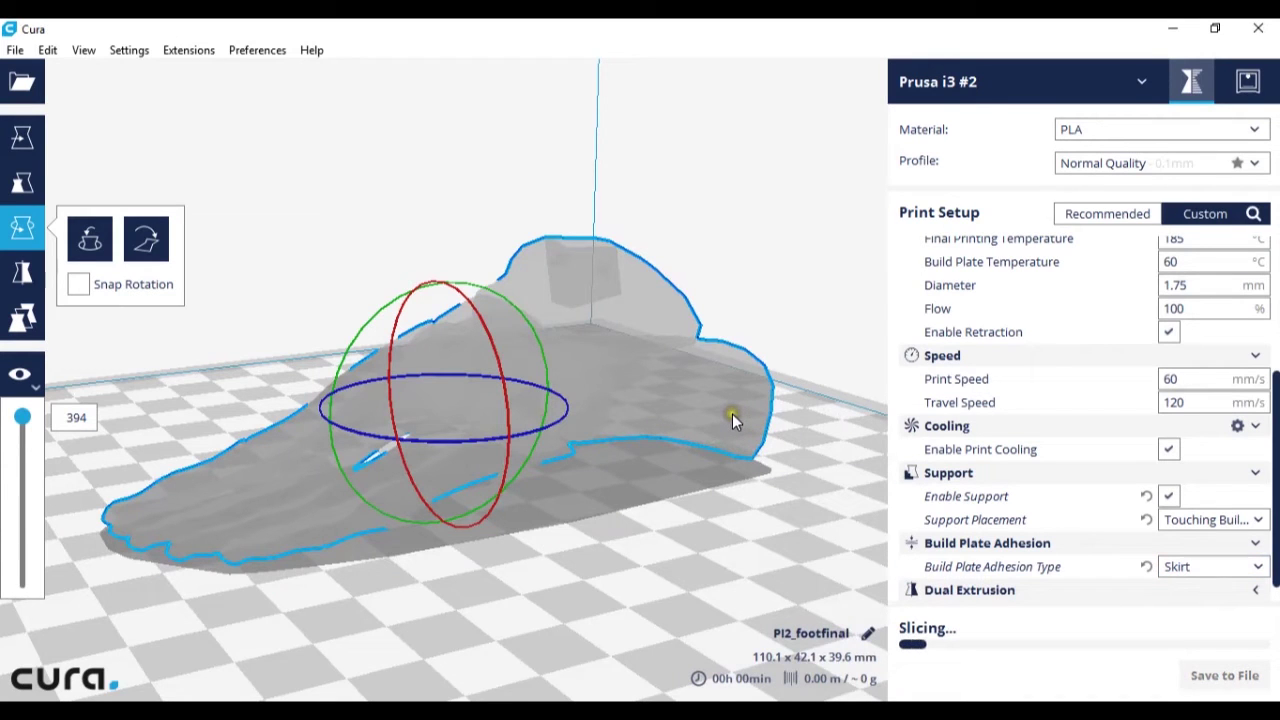
right_drag(714, 422, 743, 490)
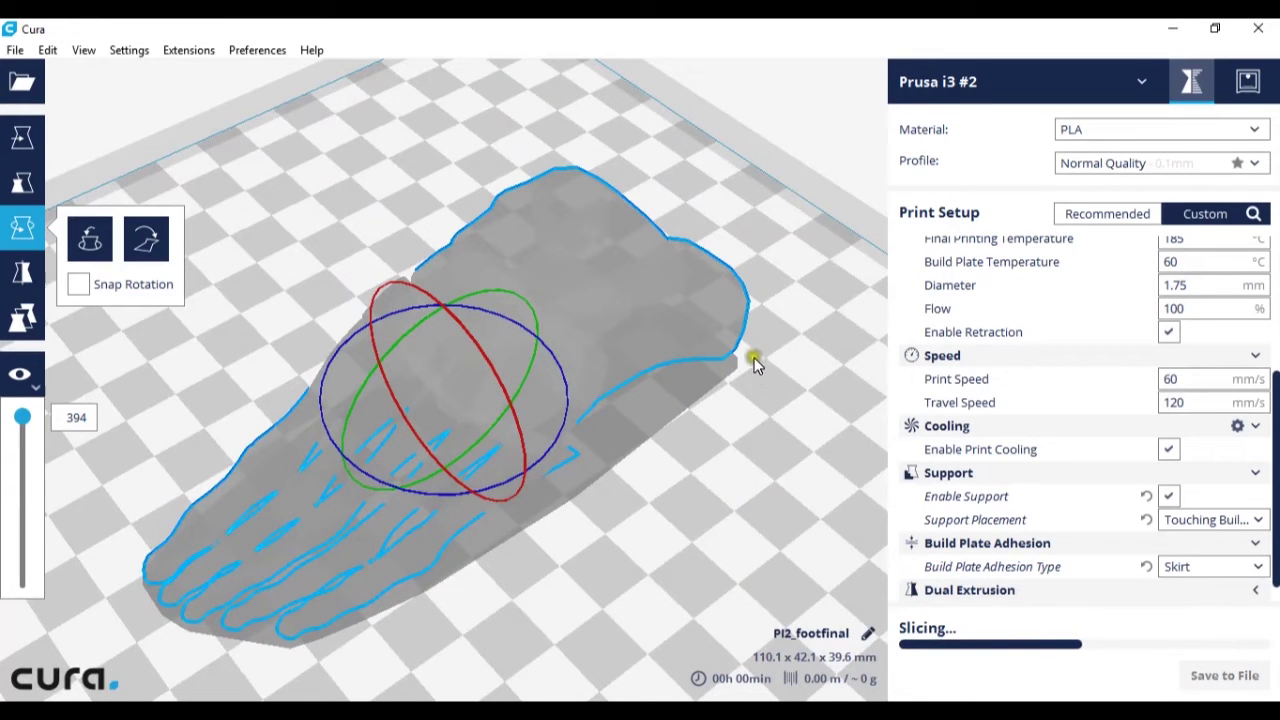
scroll(754, 361, down, 3)
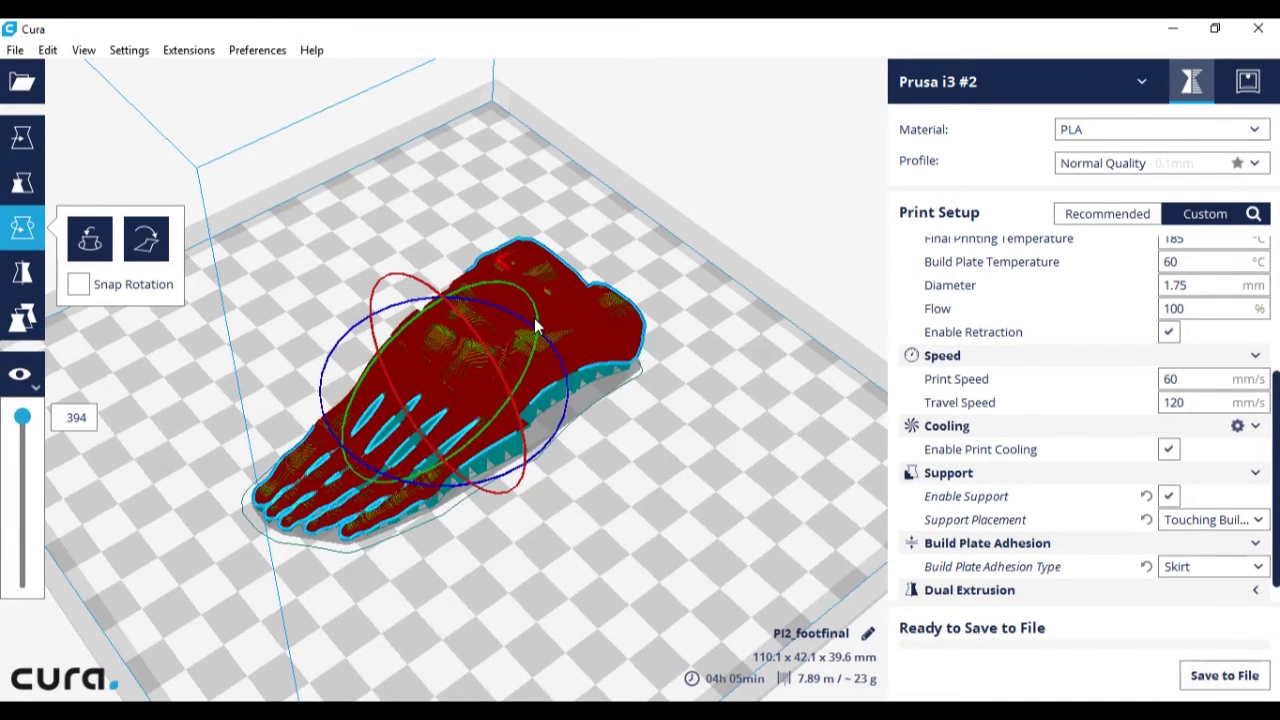
scroll(562, 595, up, 5)
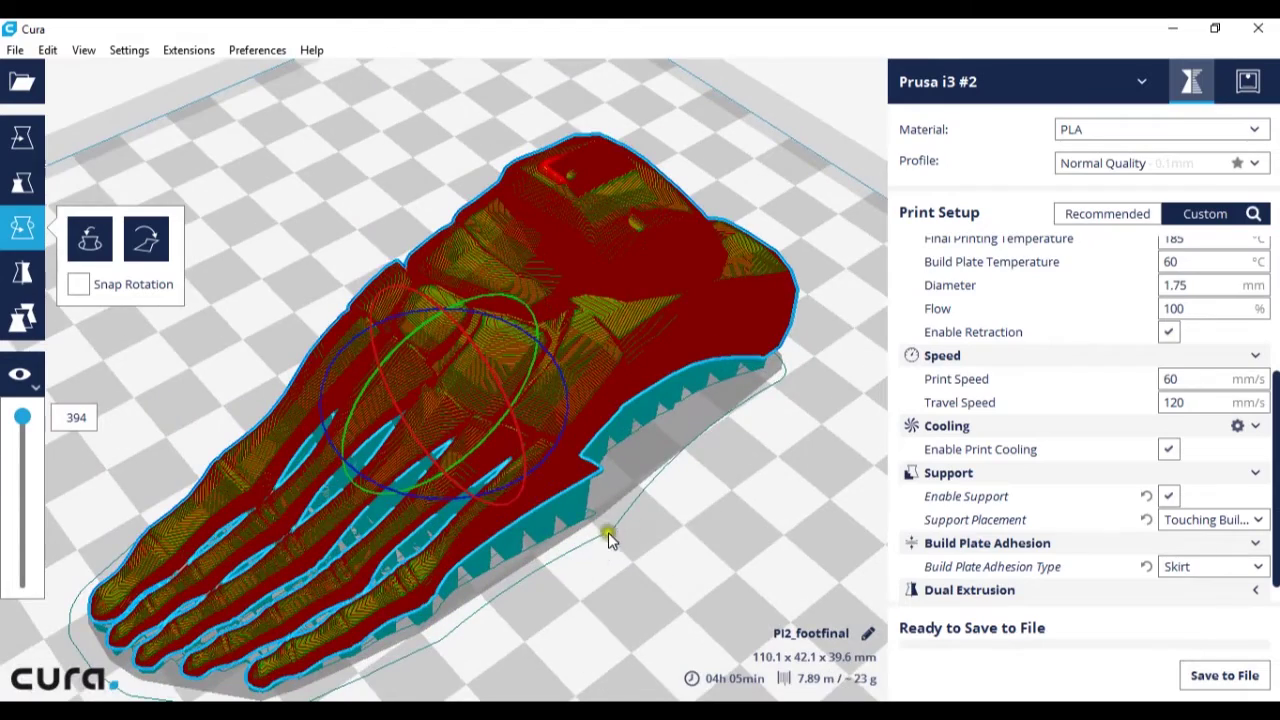
scroll(560, 554, down, 5)
right_drag(595, 455, 620, 580)
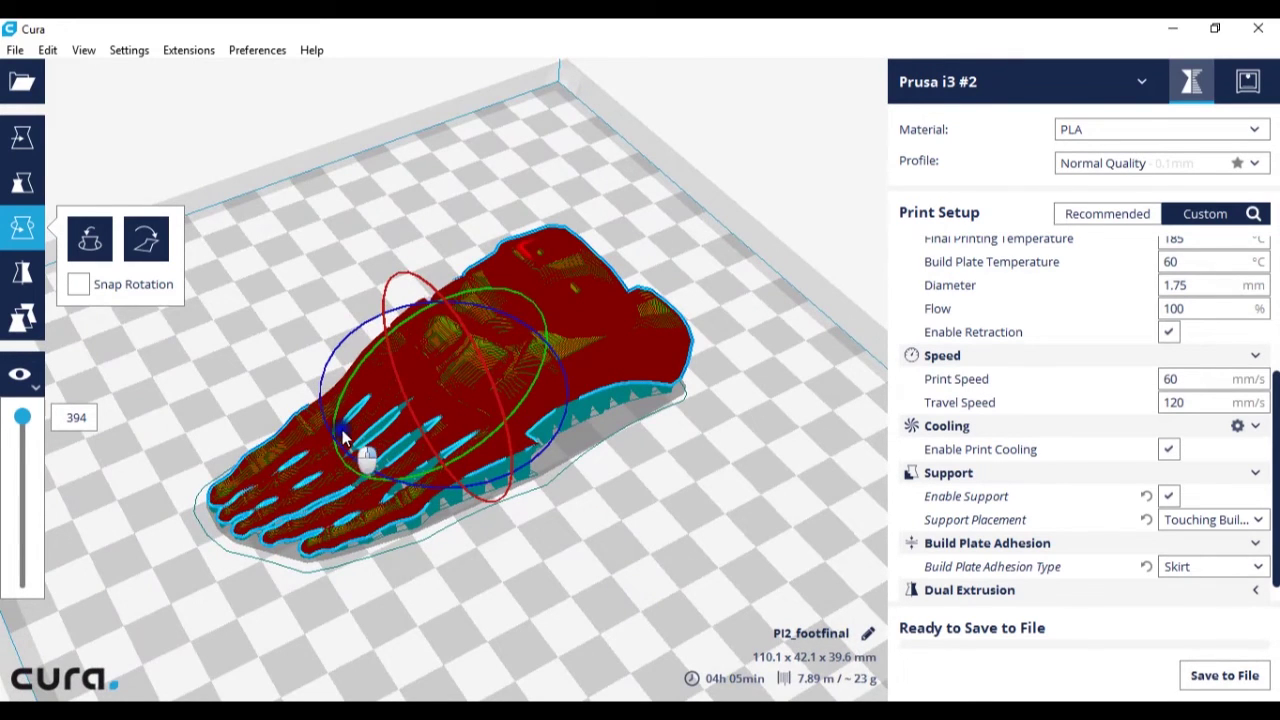
right_drag(357, 449, 348, 509)
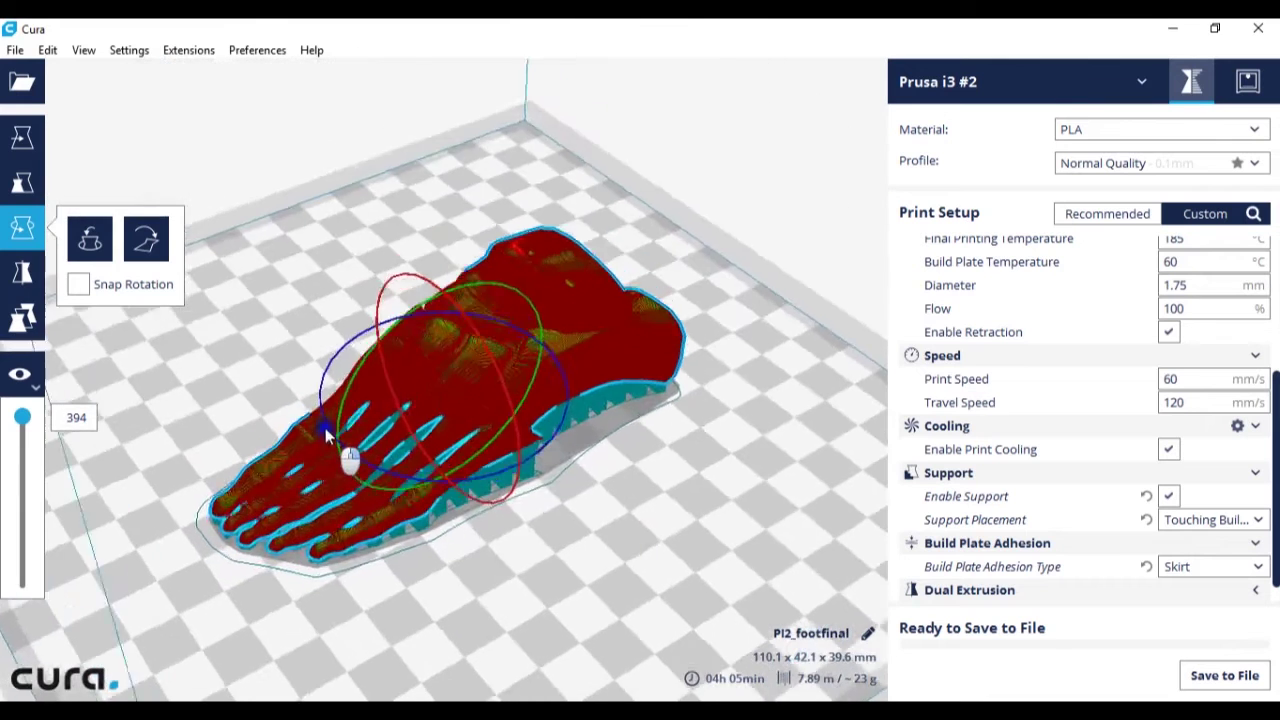
right_drag(308, 415, 277, 397)
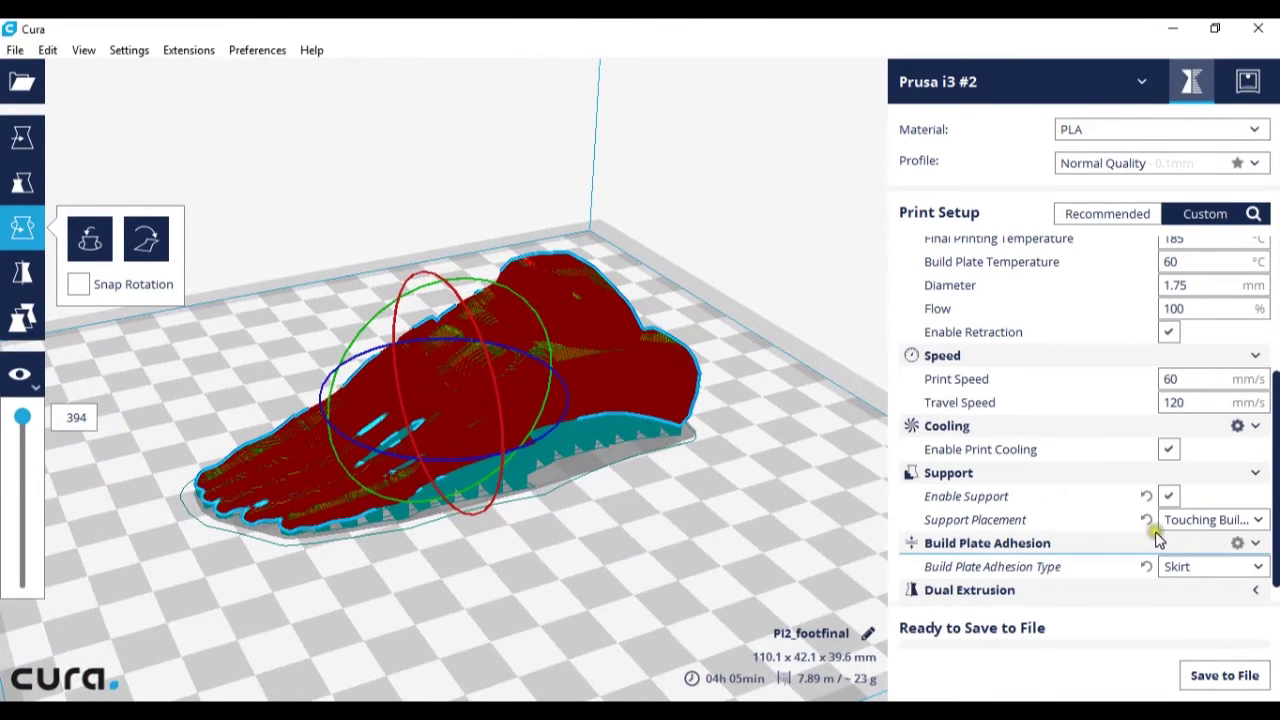
Switch the build plate adhesion type back from Skirt to Brim
click(1186, 566)
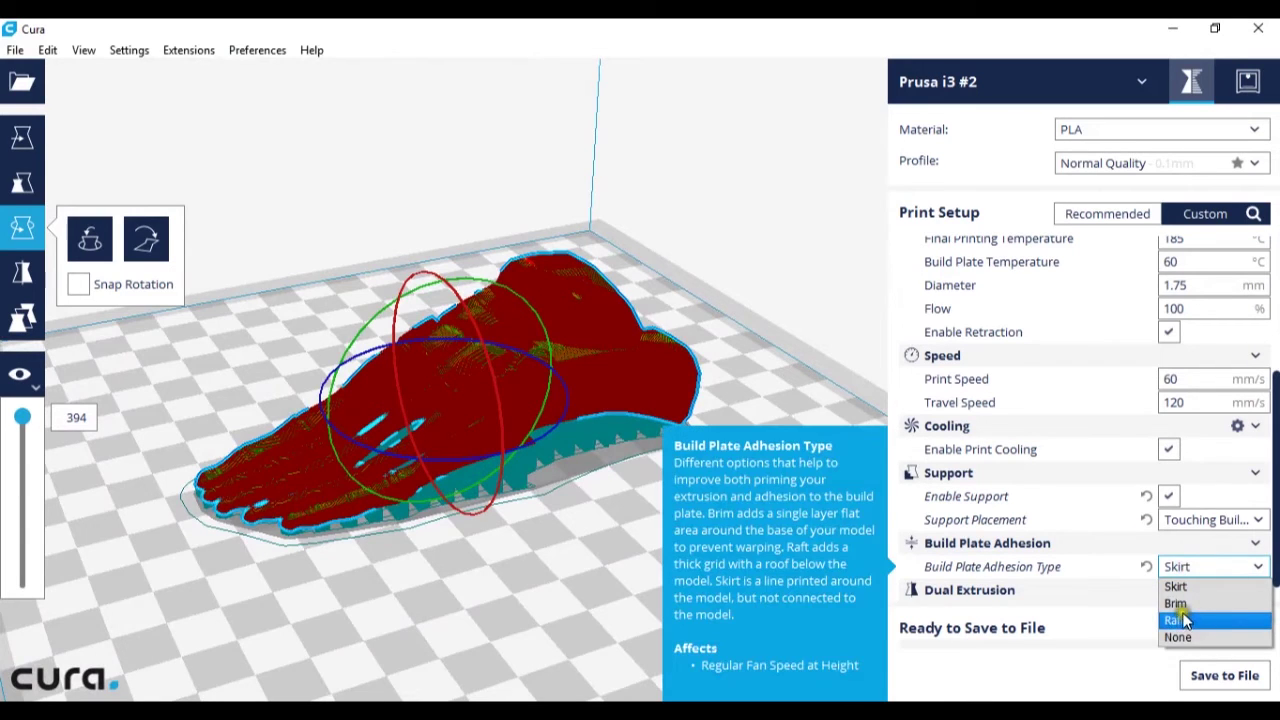
click(1176, 604)
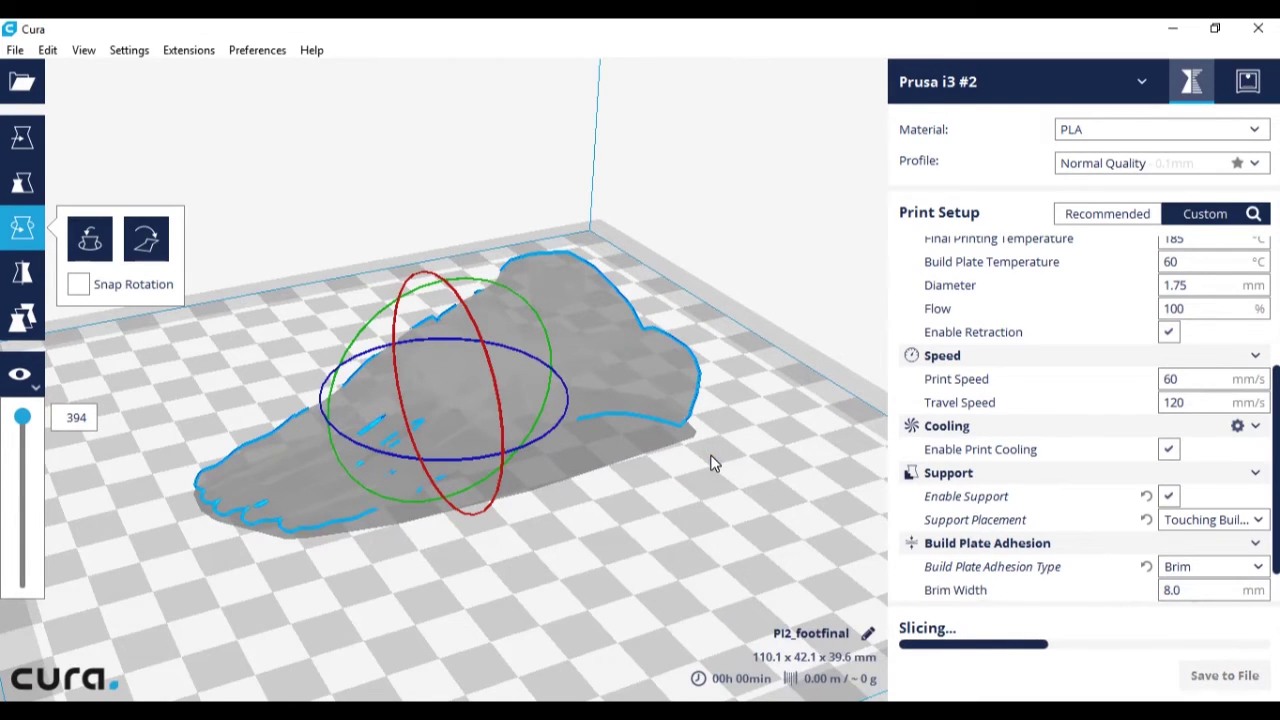
right_drag(603, 424, 614, 451)
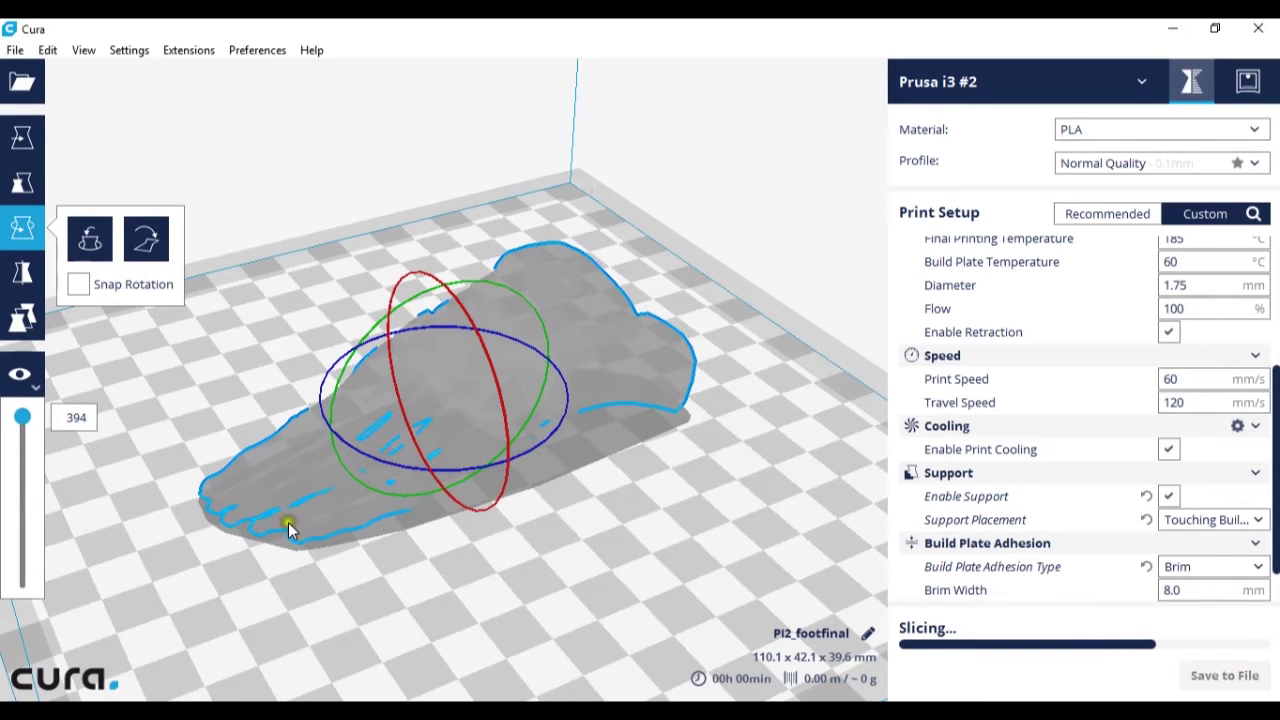
Inspect the resliced foot's brim and supports from several sides (04h 08min, ~24 g)
right_drag(263, 548, 388, 570)
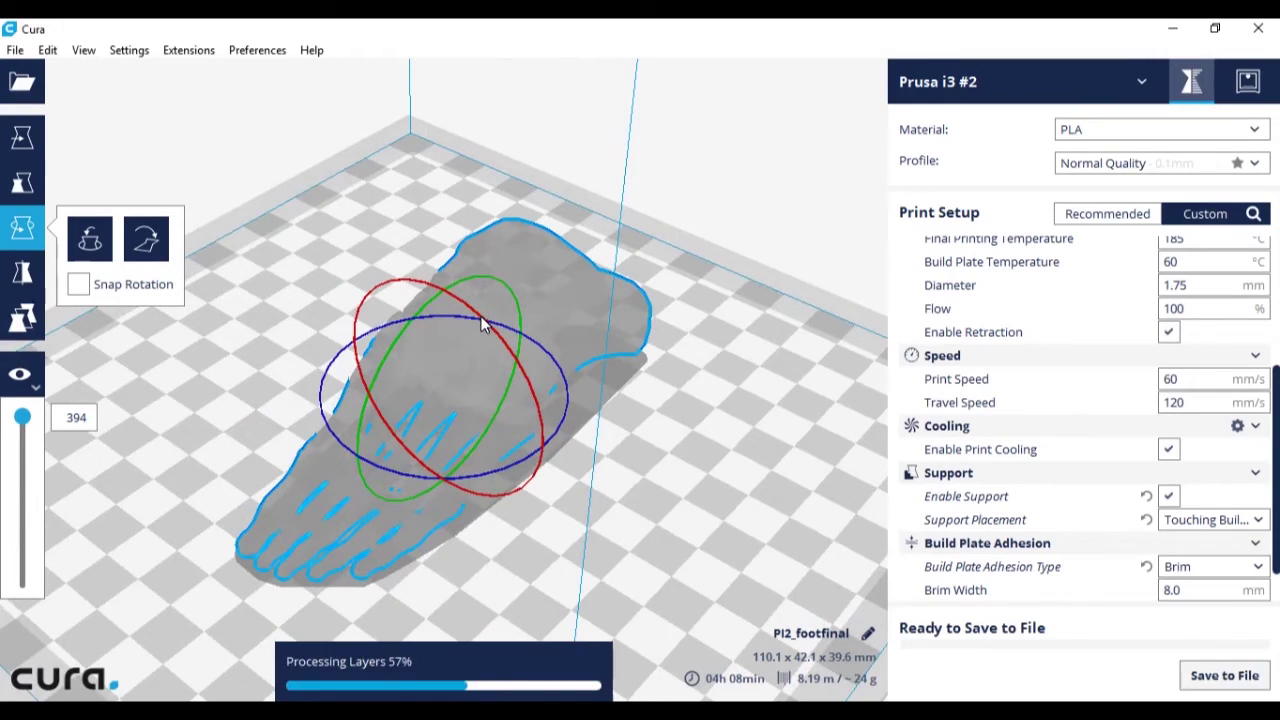
right_drag(613, 404, 477, 488)
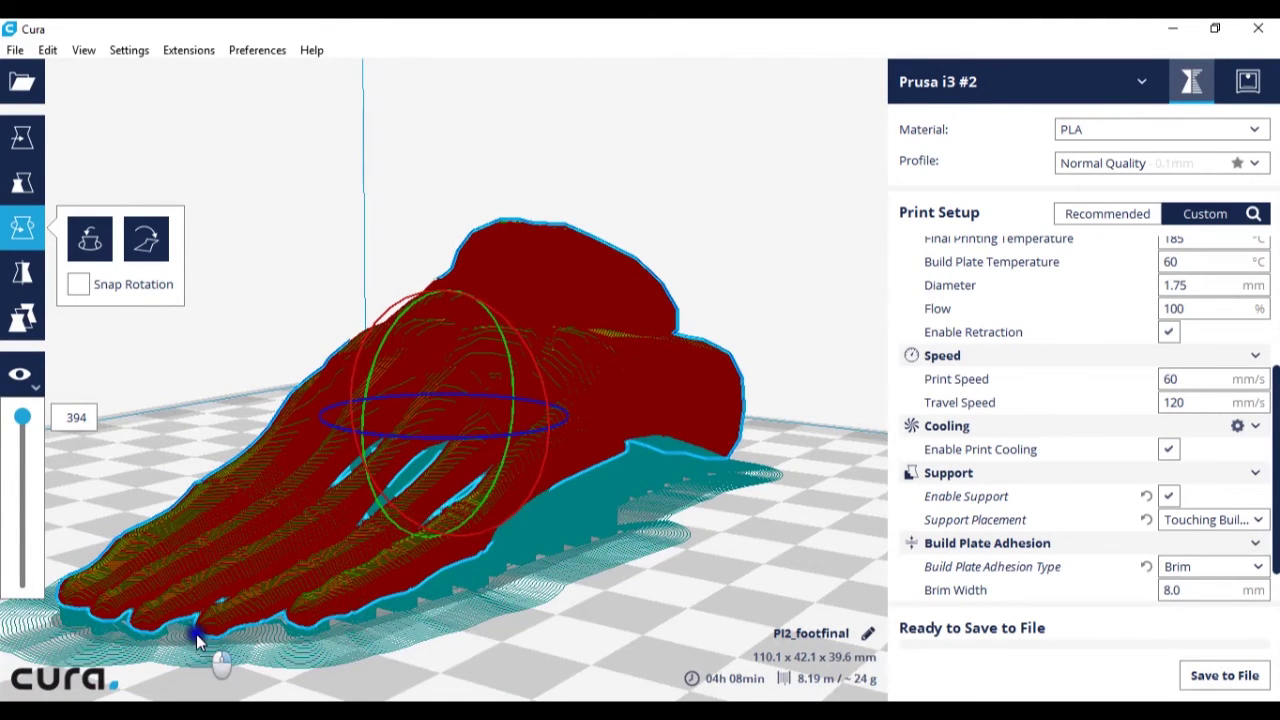
right_drag(196, 634, 493, 555)
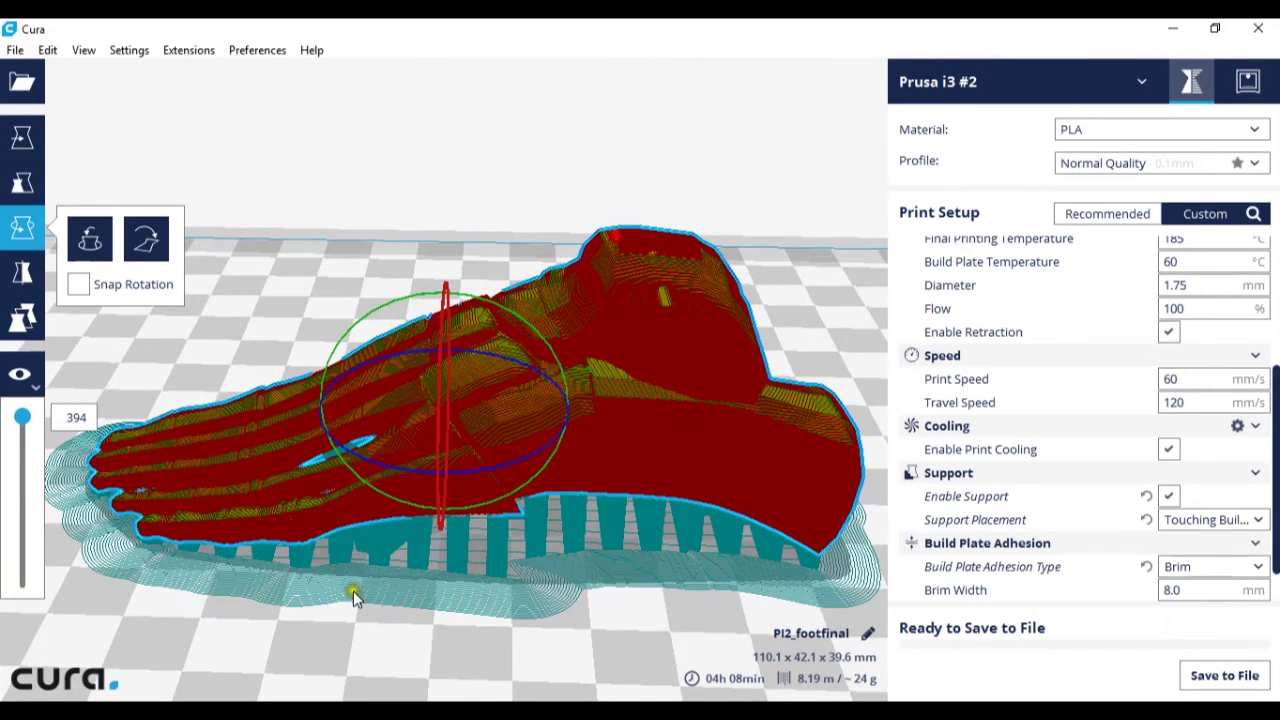
right_drag(158, 548, 301, 610)
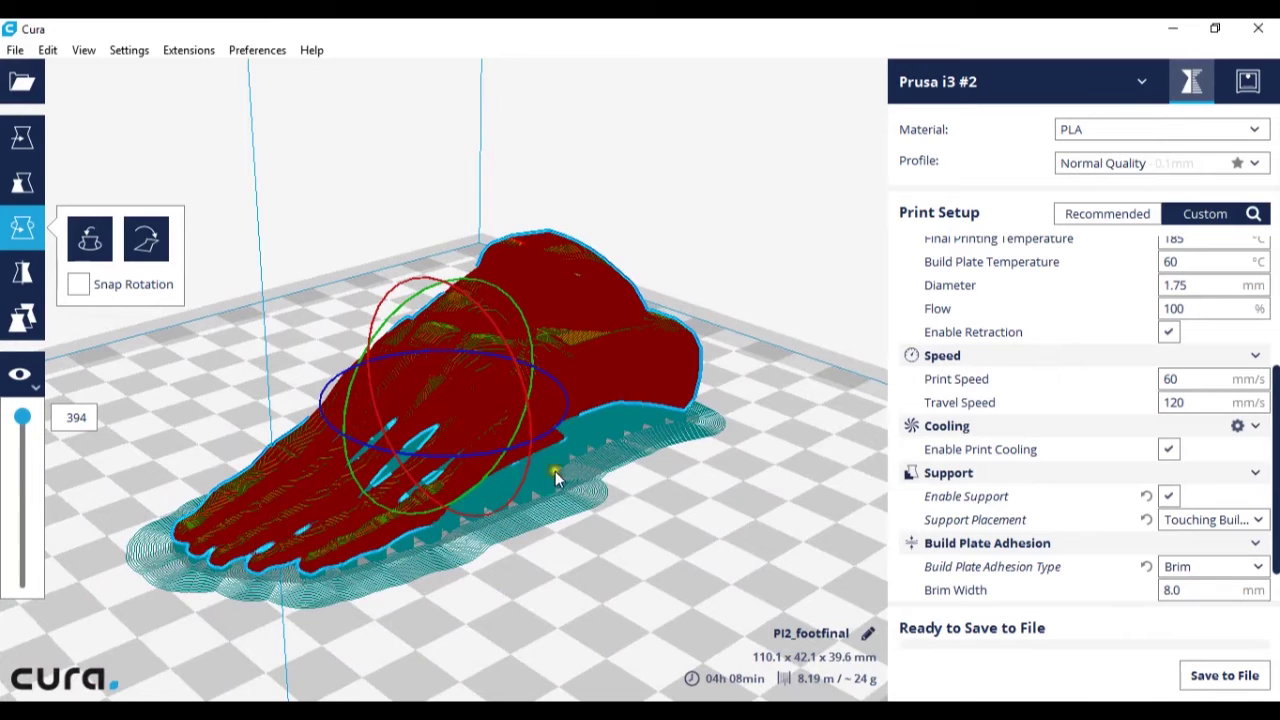
mouse_move(582, 460)
right_down()
mouse_move(514, 458)
mouse_move(561, 458)
right_up()
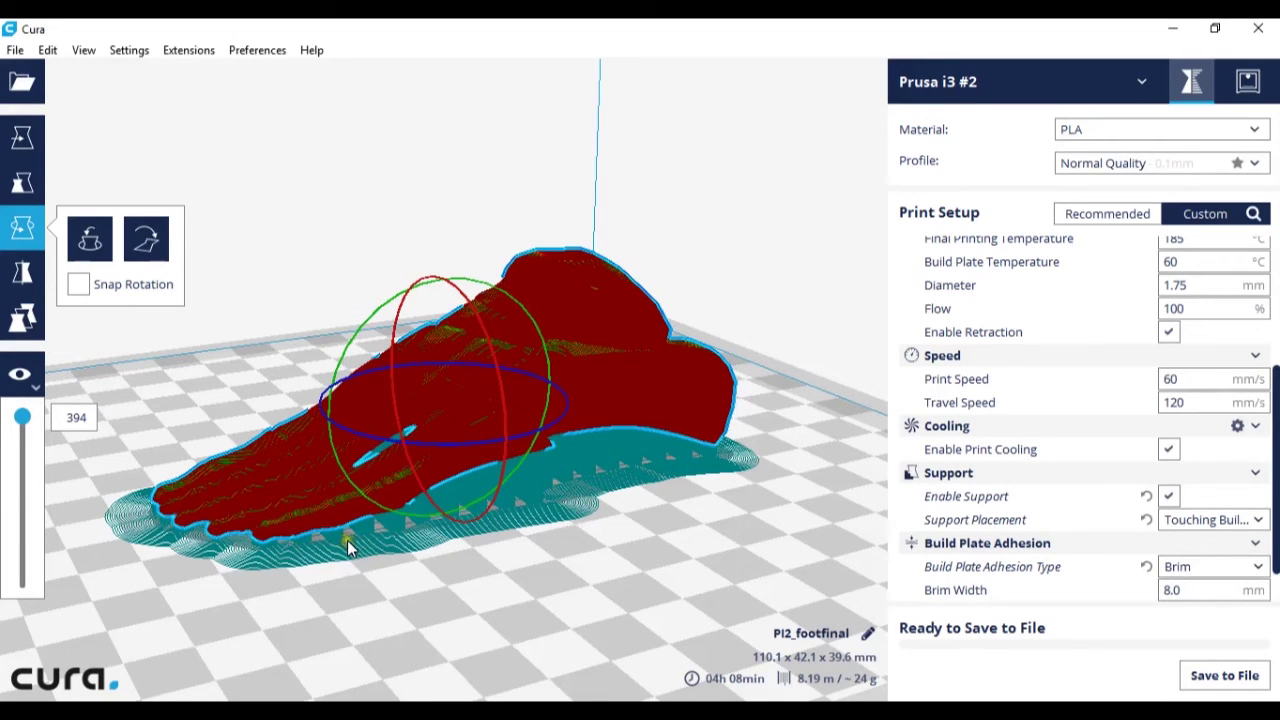
right_drag(367, 526, 423, 557)
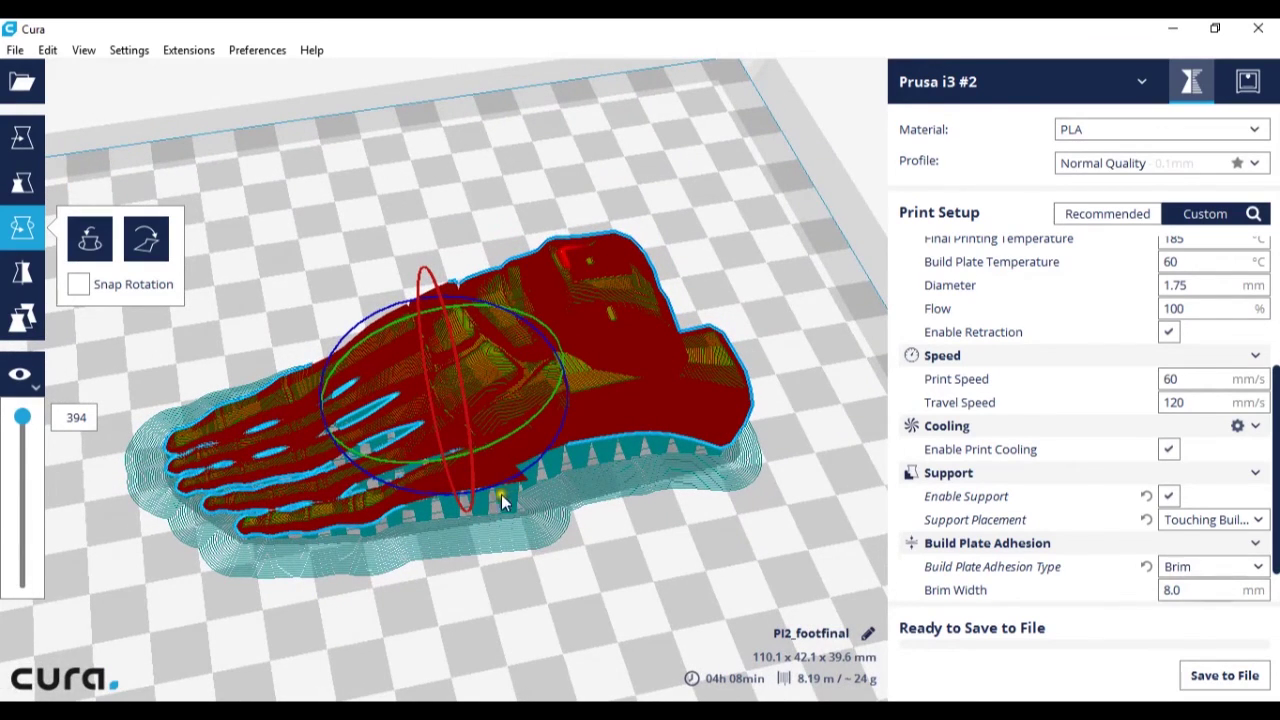
right_drag(468, 526, 561, 490)
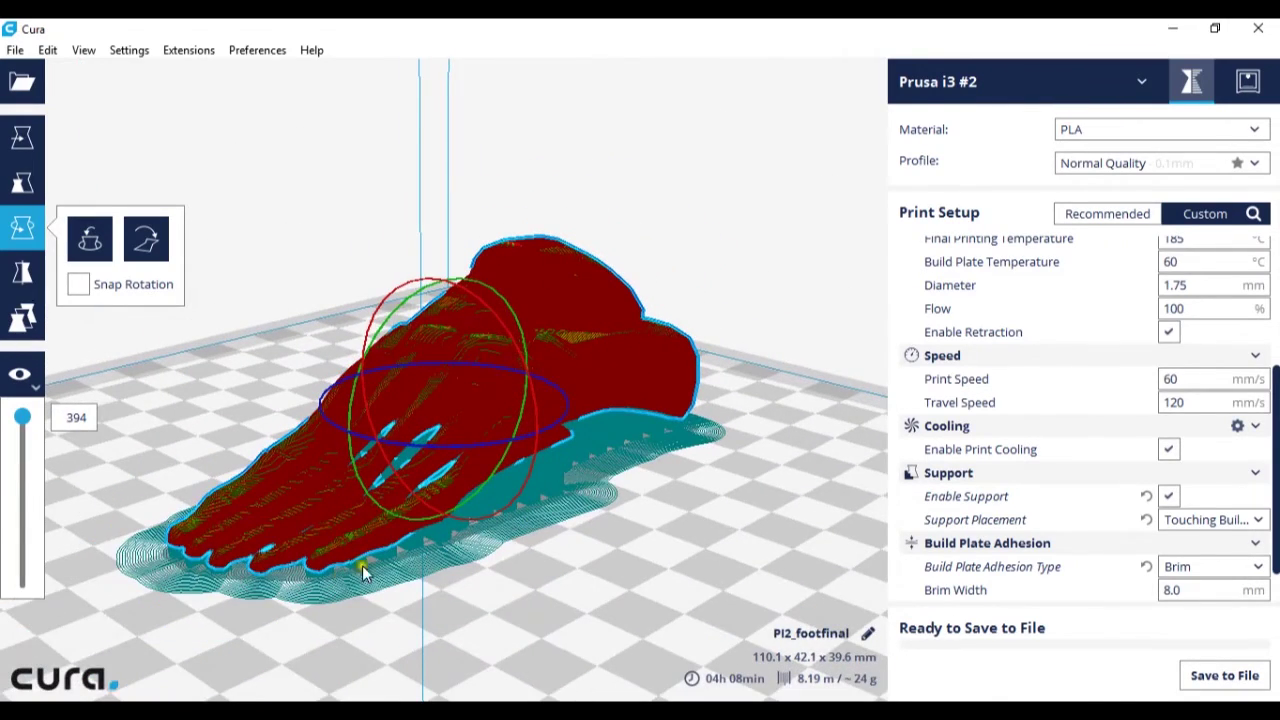
Dismiss the build plate context menu and select the 8.0 Brim Width value in the adhesion settings
right_click(529, 509)
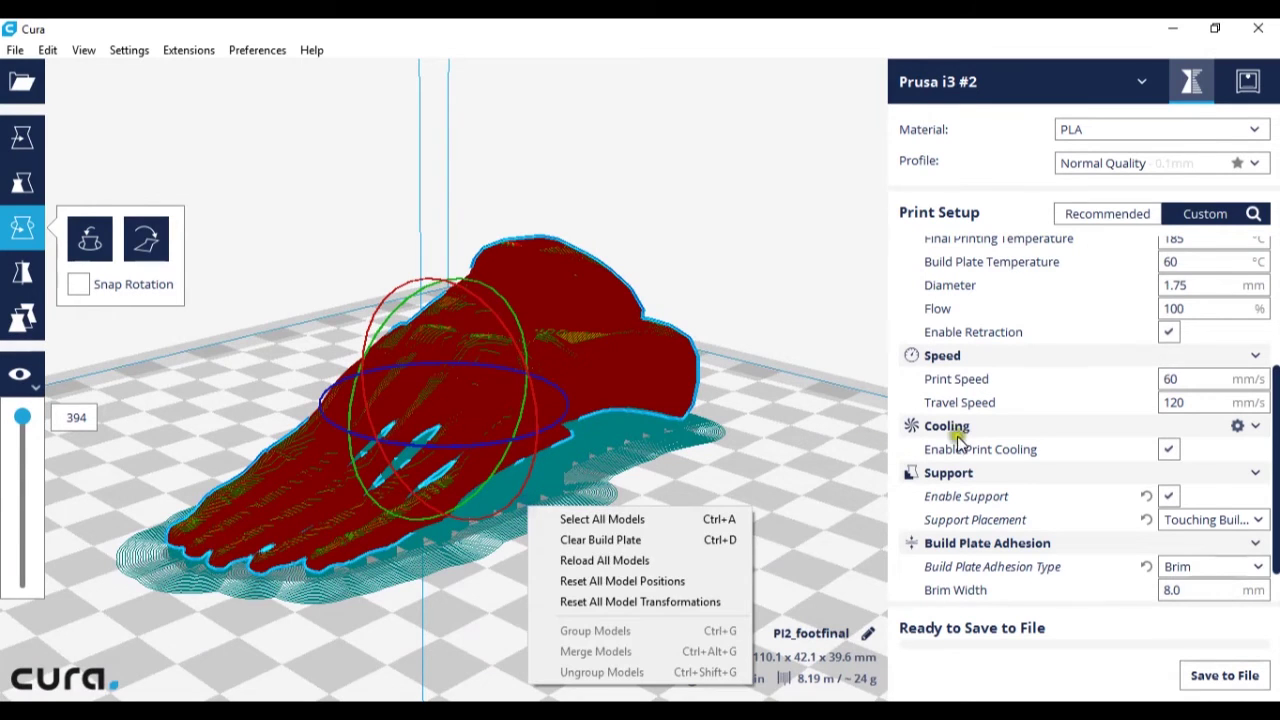
click(1207, 610)
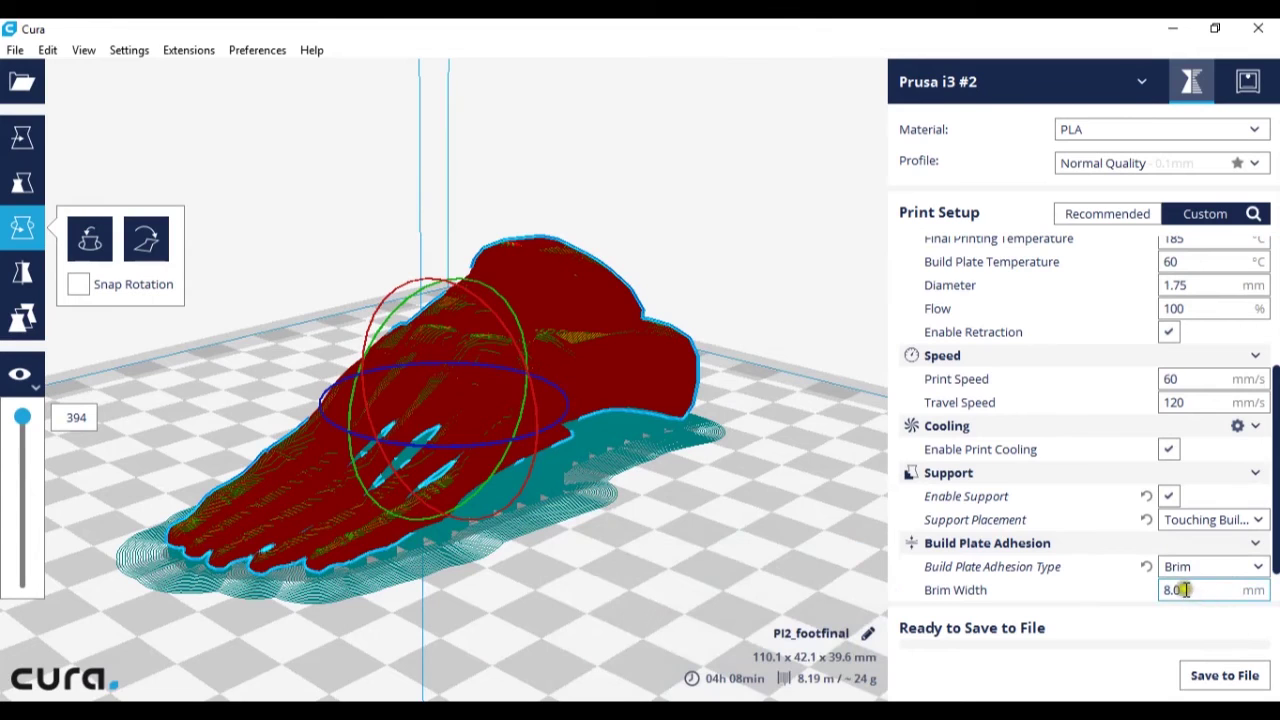
double_click(1160, 591)
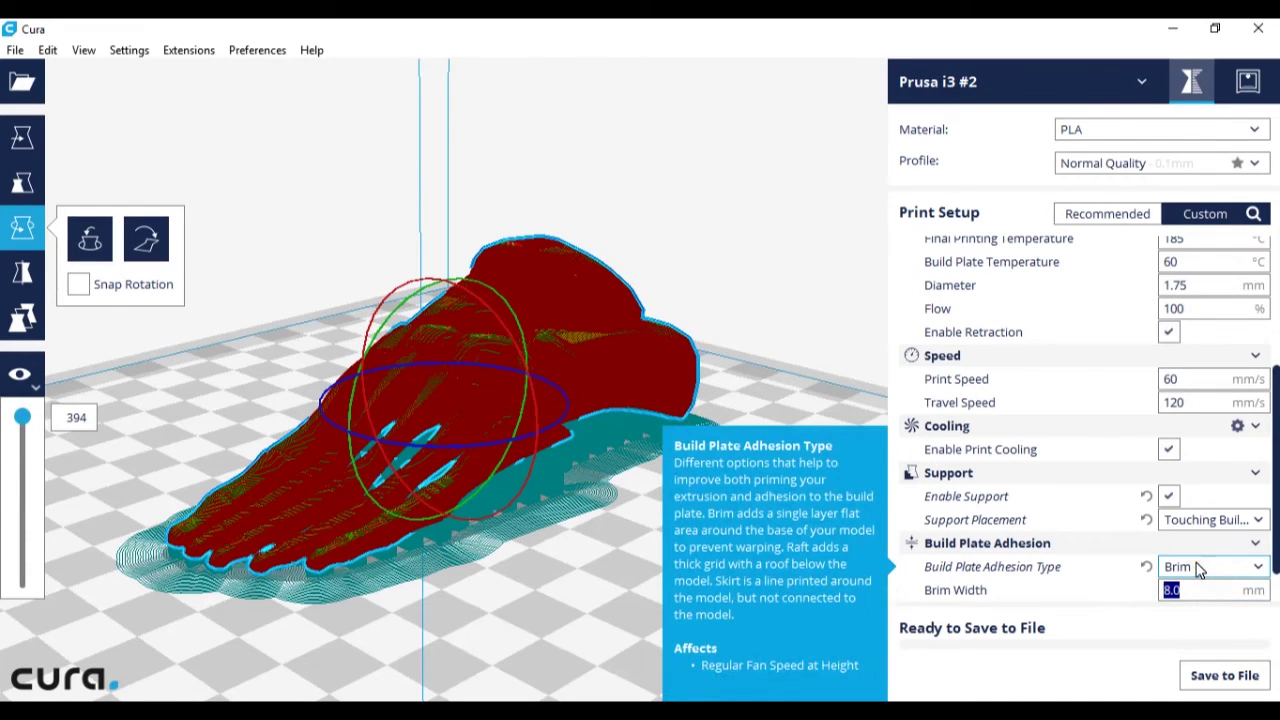
Change the Build Plate Adhesion Type from Brim to Raft, reslicing to 04h 39min
click(1200, 568)
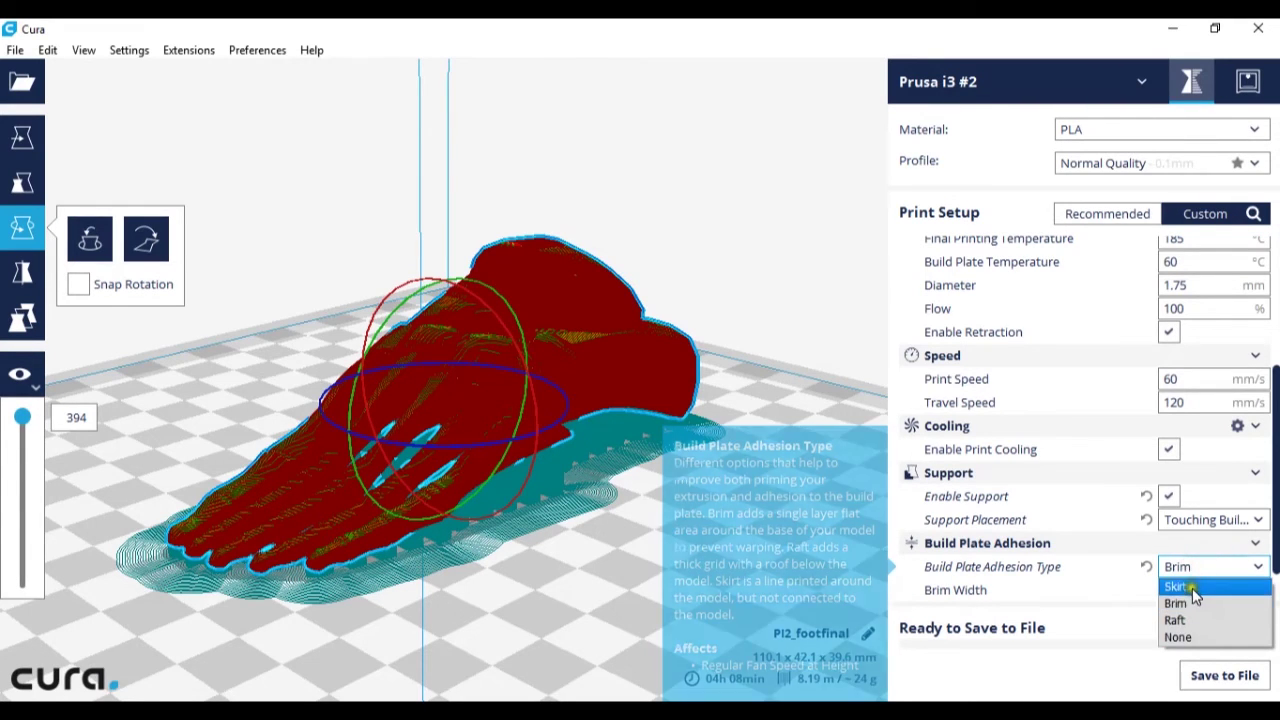
click(1184, 626)
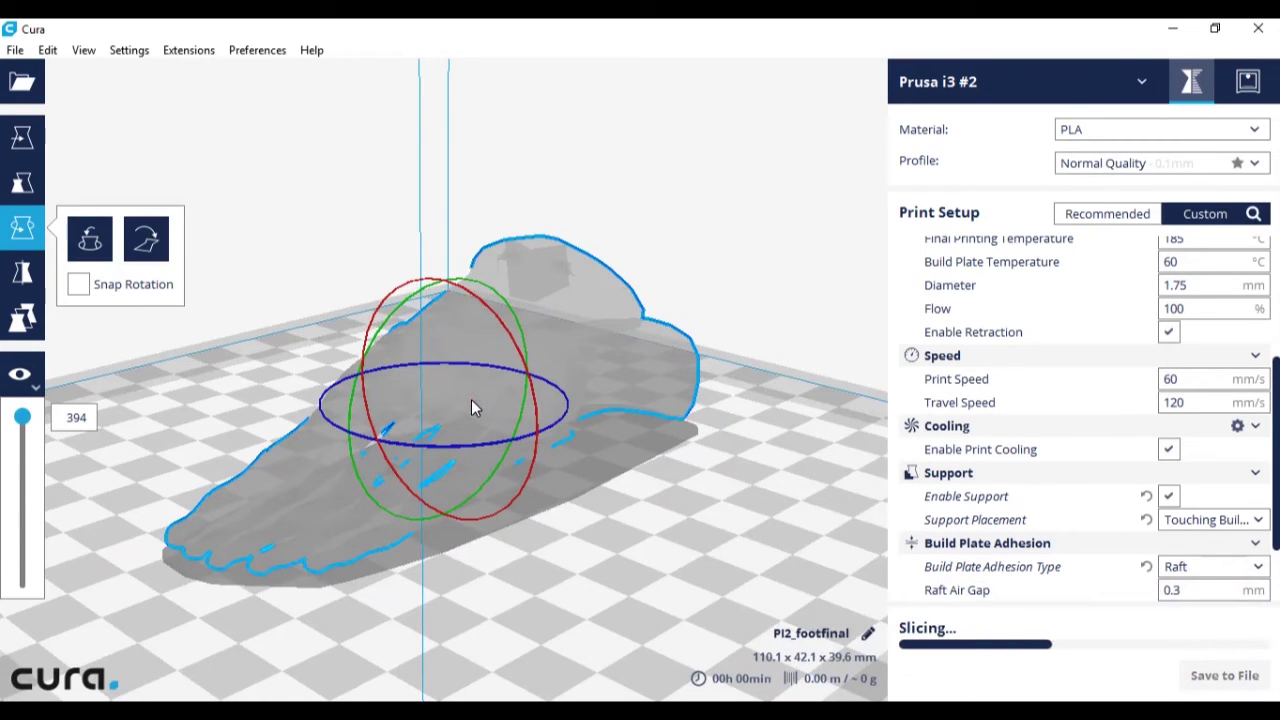
right_drag(471, 399, 487, 495)
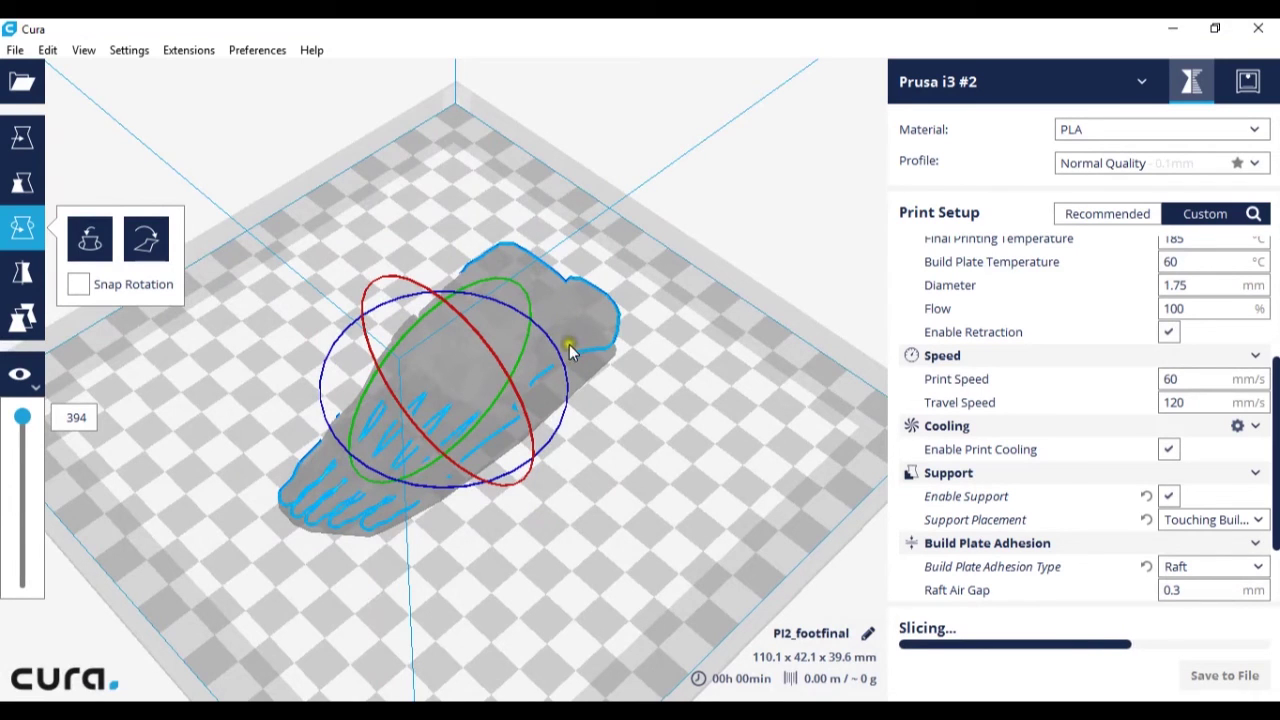
Orbit and zoom around the sliced foot from toes to heel to inspect the raft
right_drag(520, 400, 459, 334)
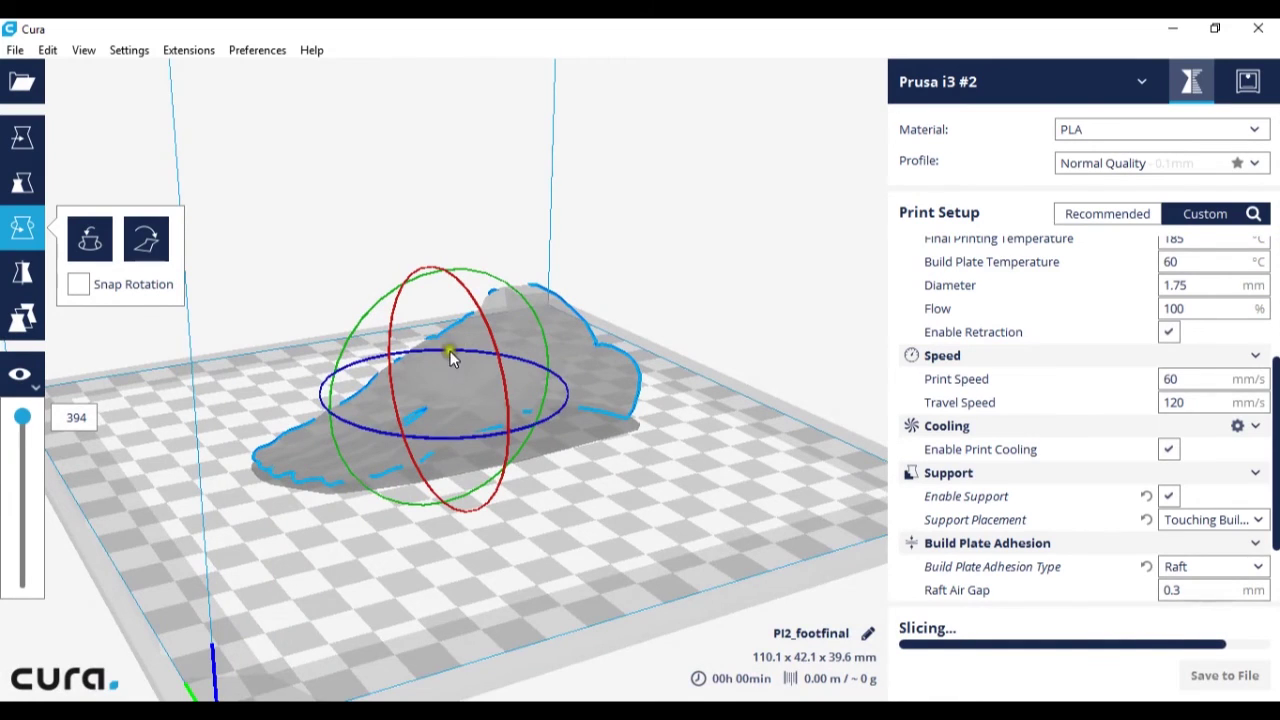
right_drag(457, 363, 469, 388)
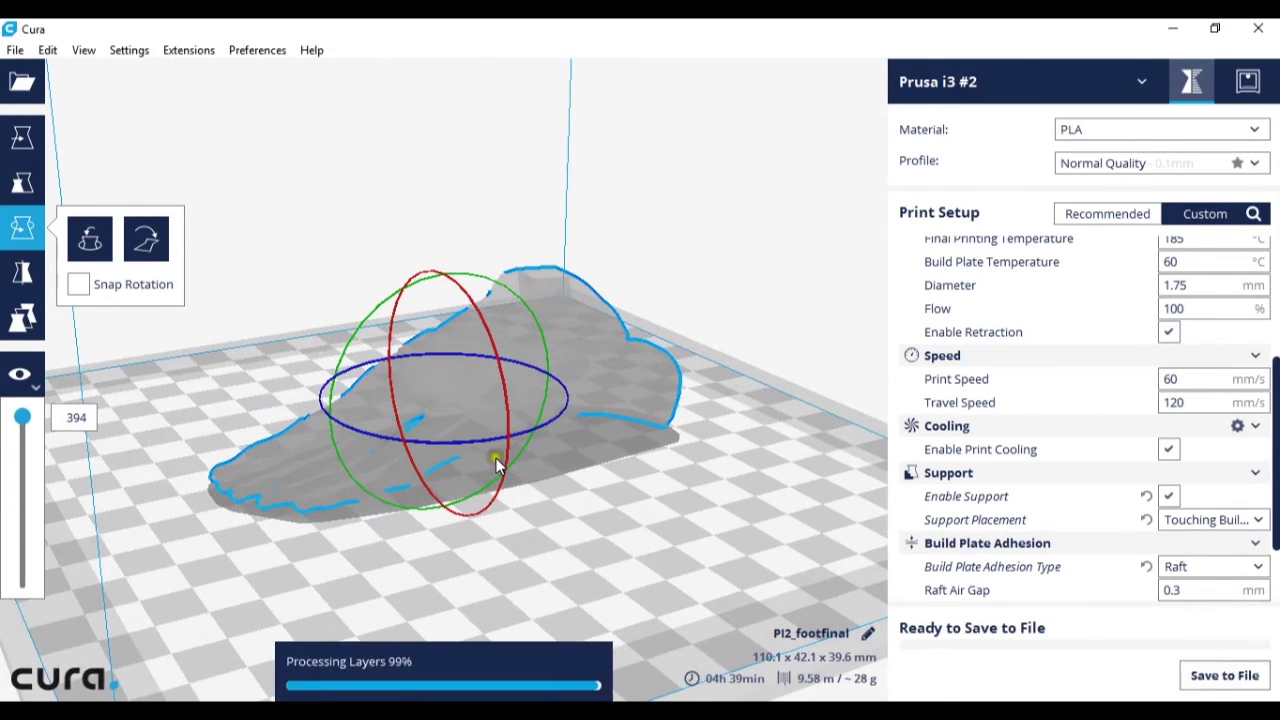
scroll(520, 482, up, 3)
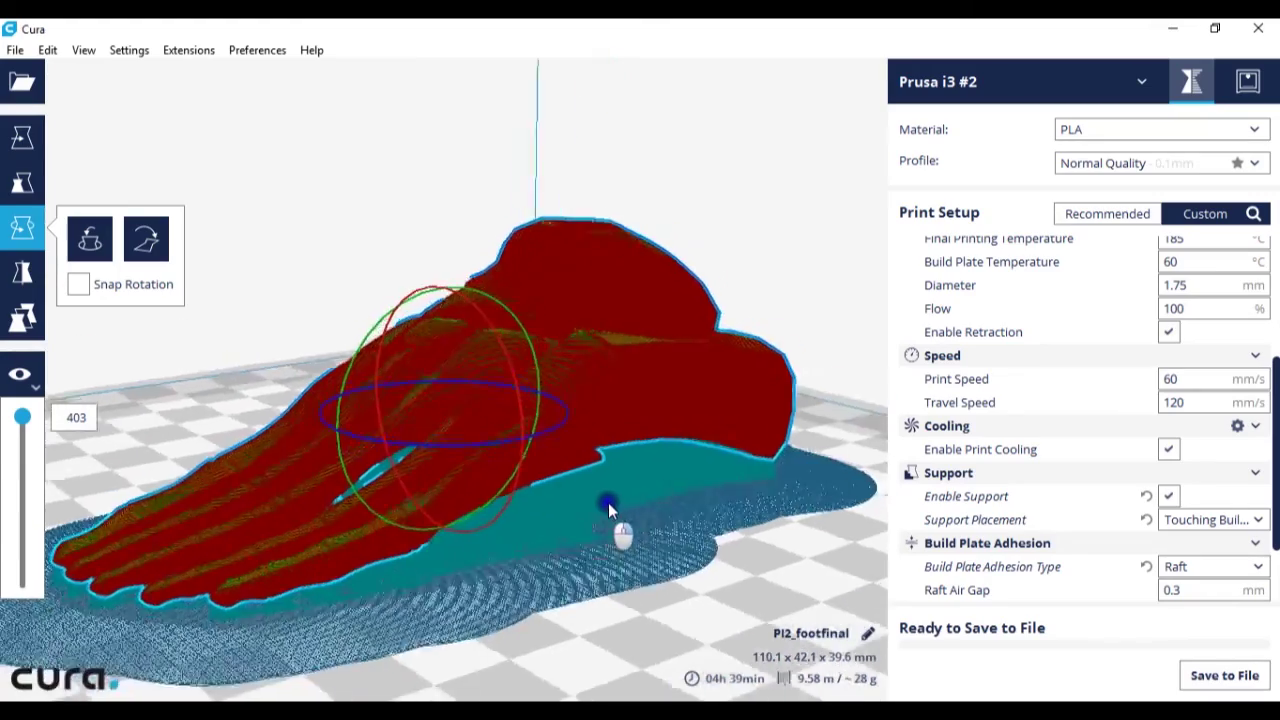
right_drag(608, 510, 731, 503)
right_drag(645, 560, 422, 610)
right_drag(820, 555, 803, 598)
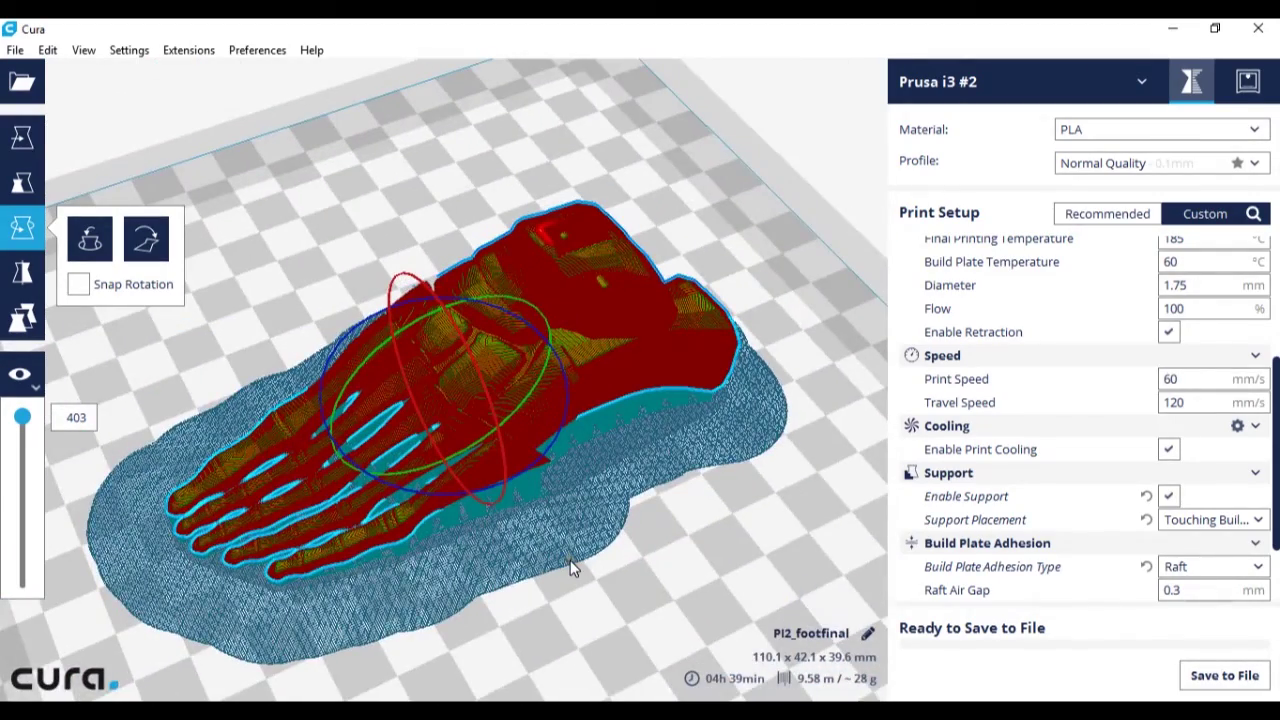
click(20, 376)
click(42, 411)
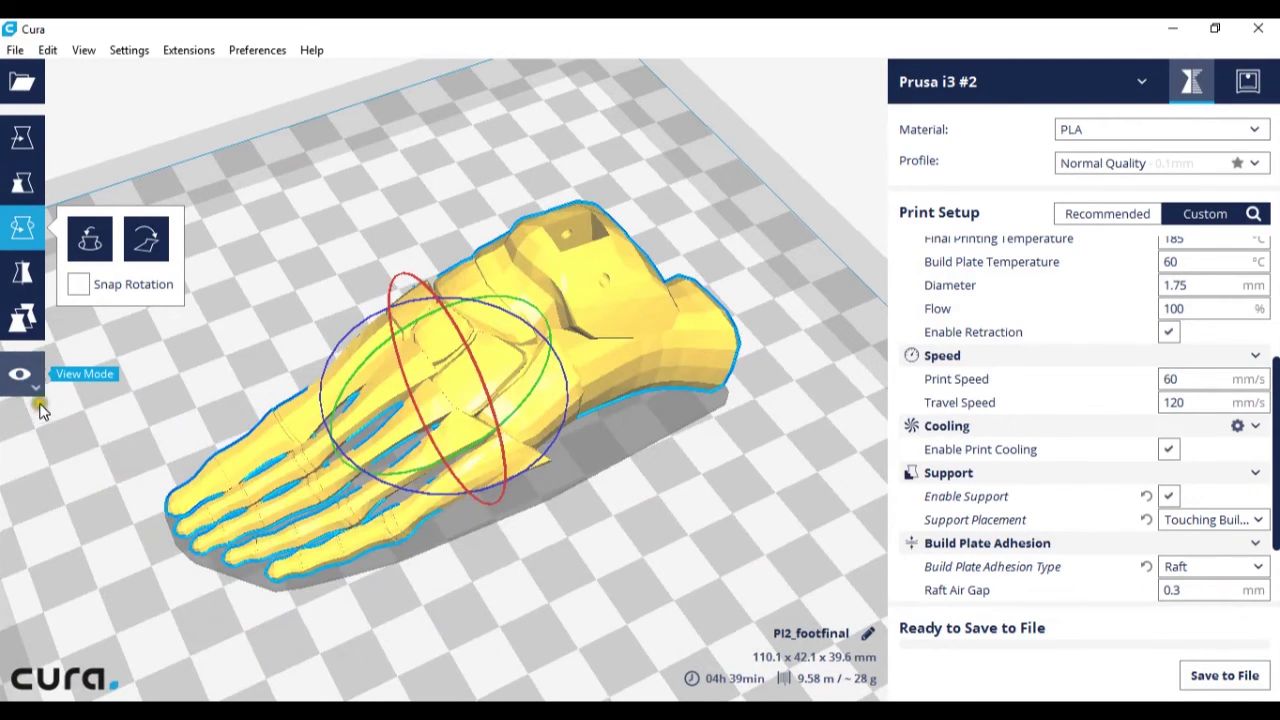
click(20, 375)
click(48, 452)
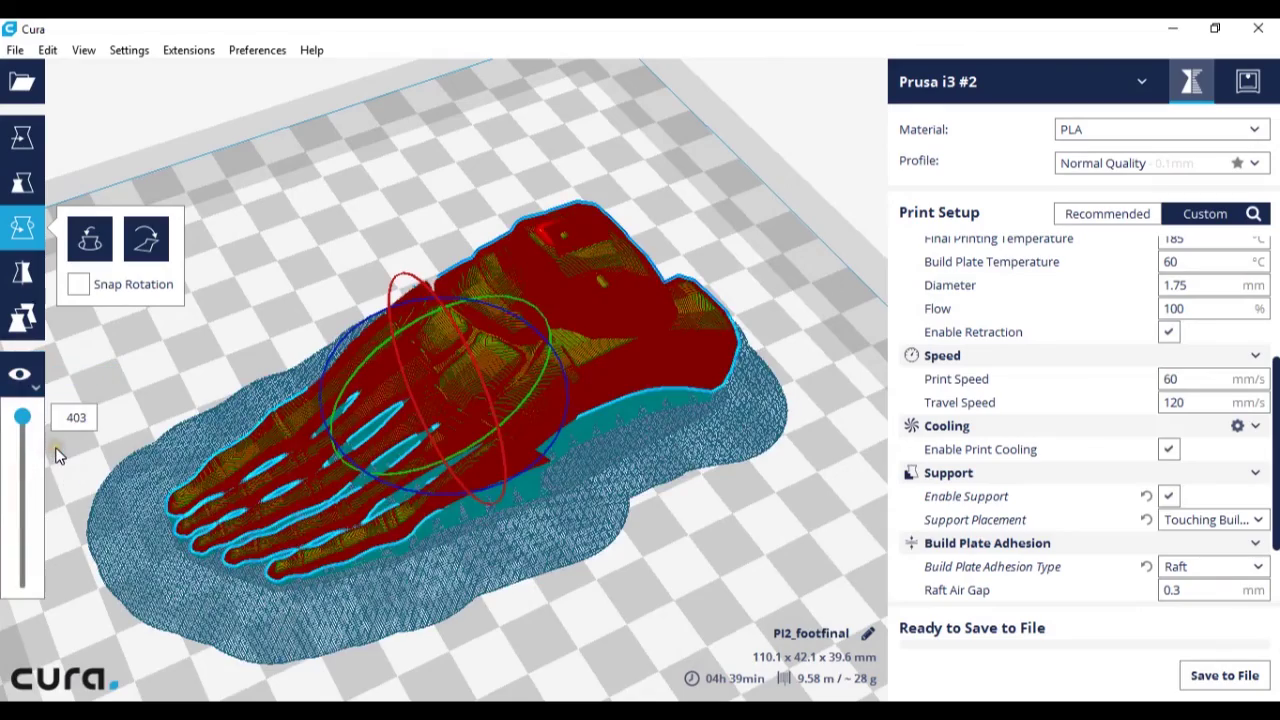
right_drag(129, 423, 638, 392)
scroll(366, 560, up, 8)
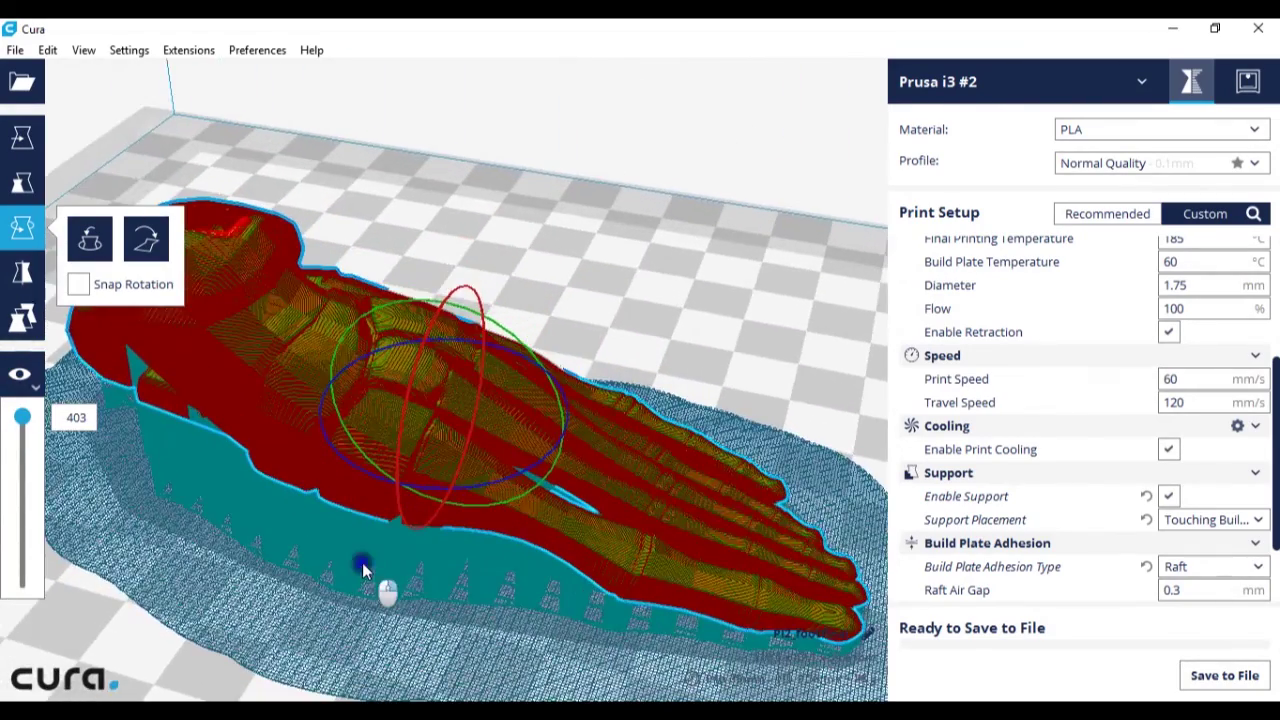
right_drag(382, 576, 109, 591)
scroll(254, 554, down, 2)
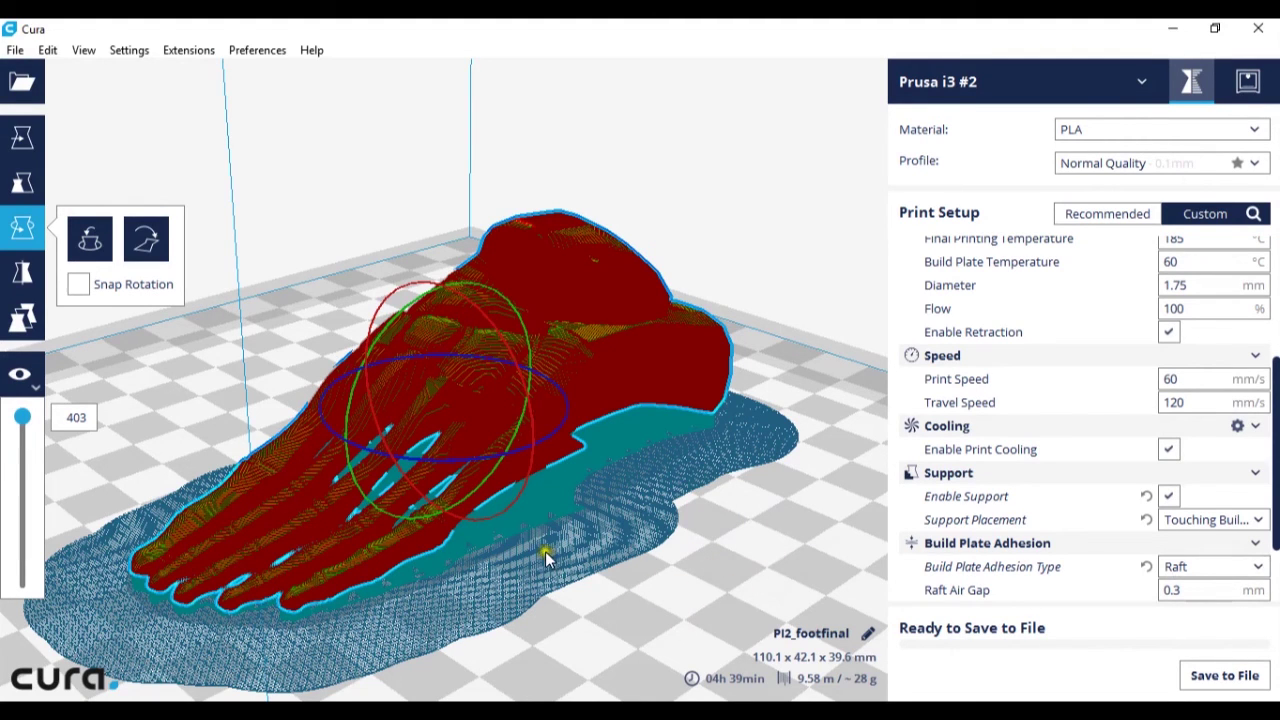
right_drag(547, 549, 550, 555)
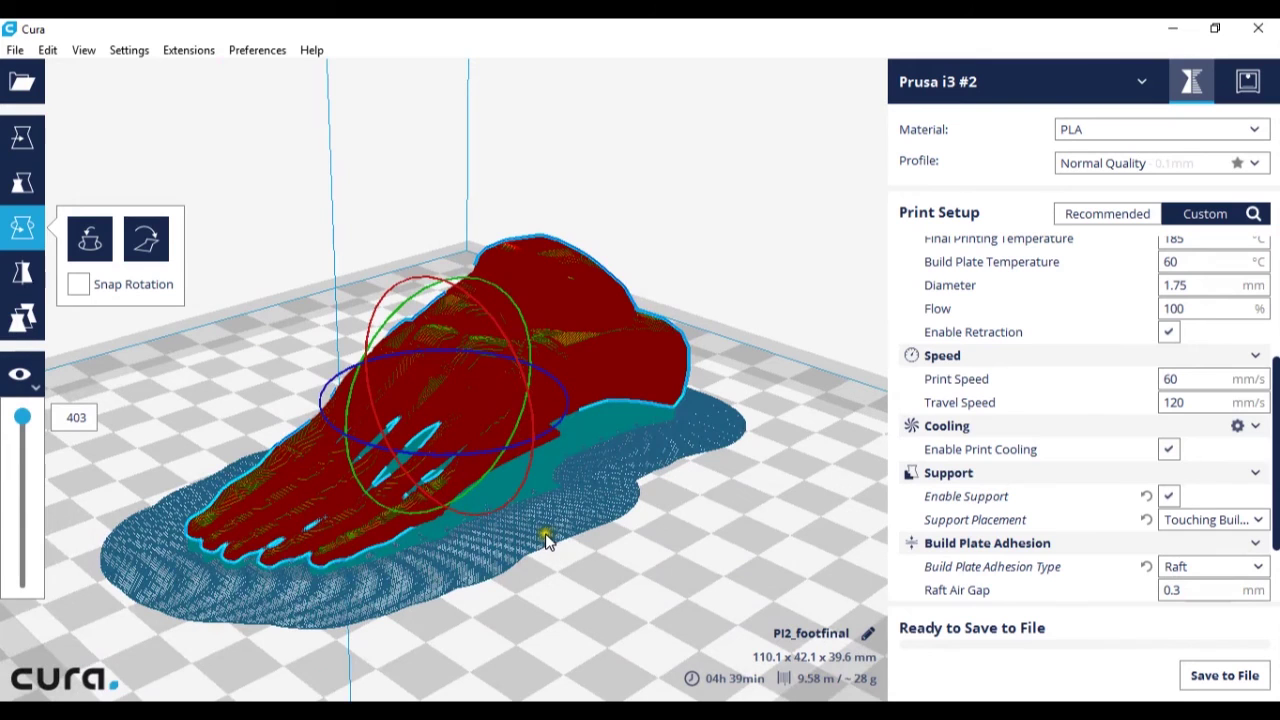
Deselect the foot model and scroll the Custom settings panel down to the raft settings
click(717, 682)
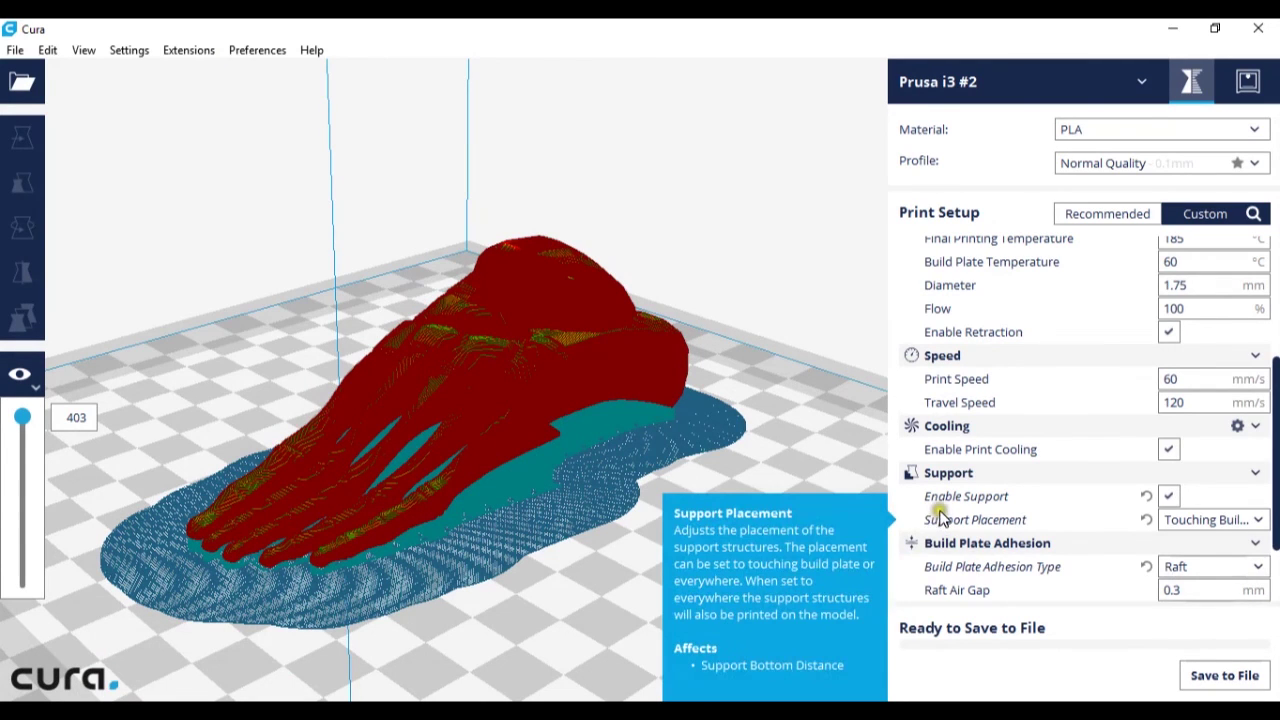
scroll(934, 517, down, 2)
scroll(940, 517, down, 1)
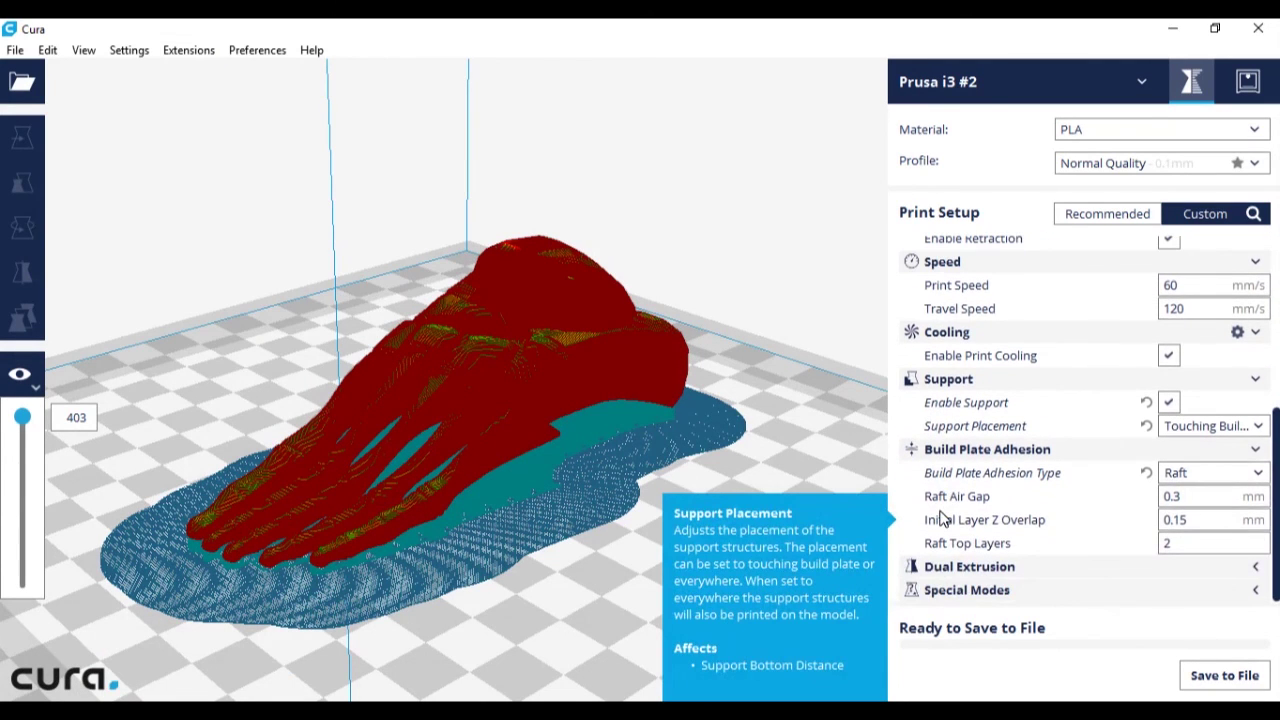
click(1203, 681)
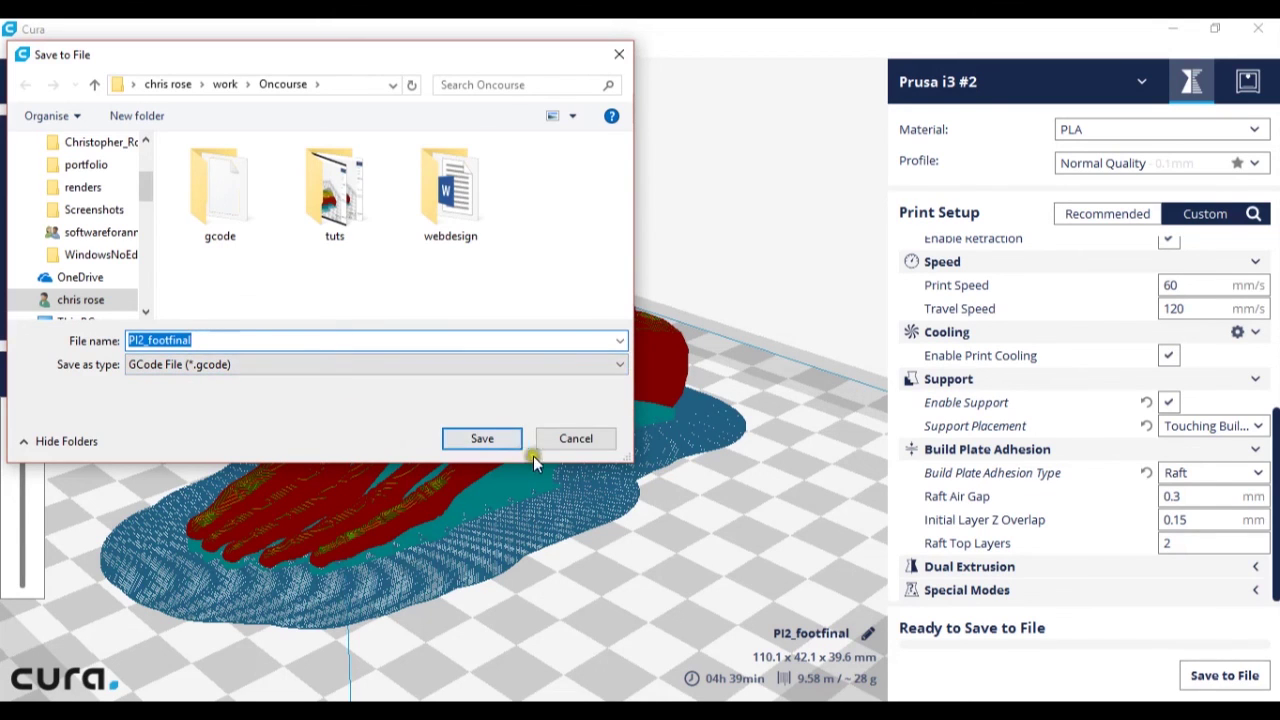
click(571, 438)
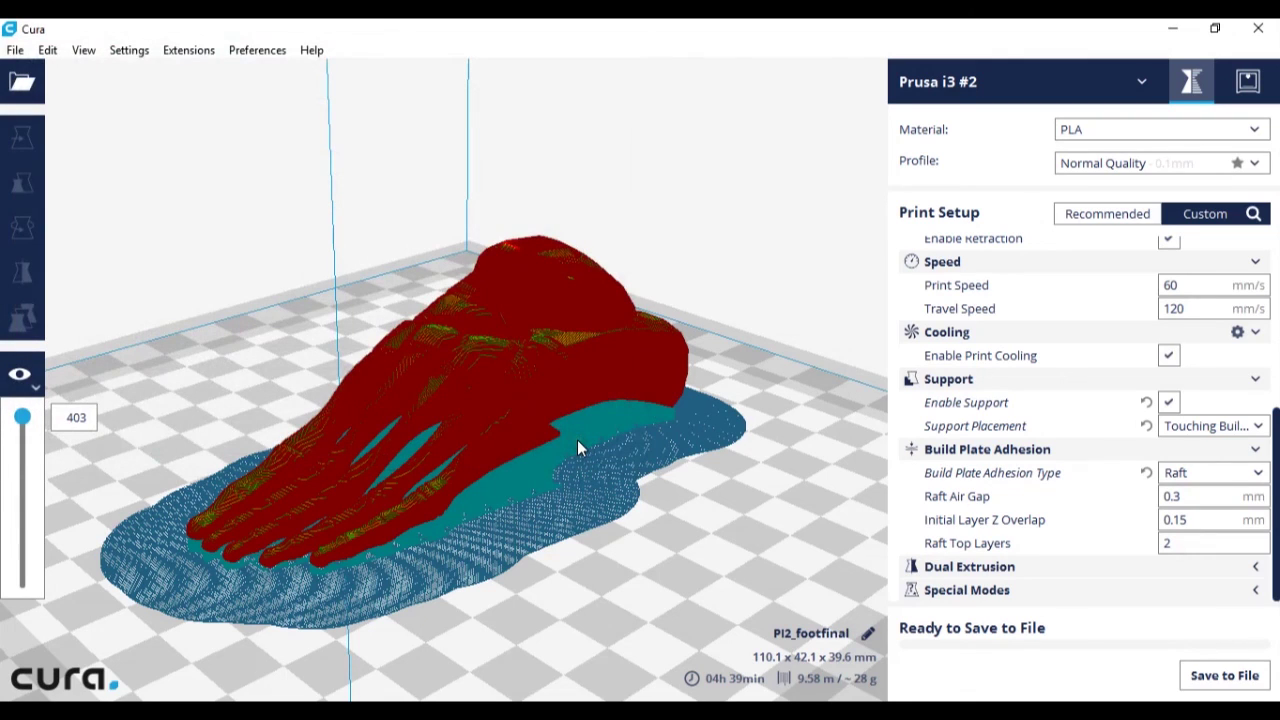